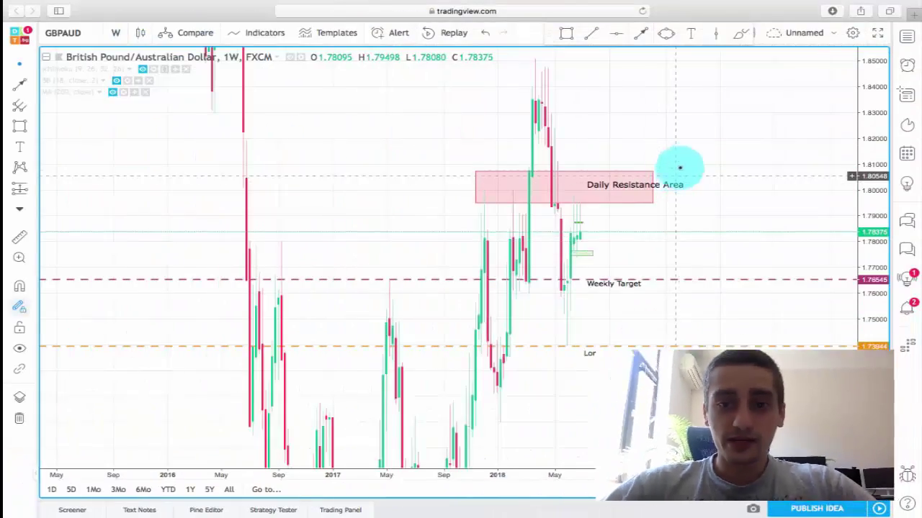
Step: Circle the four price touches along the Daily Resistance Area on the weekly GBPAUD chart with the Brush
{"action": "scroll", "coordinate": [680, 168], "scroll_direction": "right", "scroll_amount": 5}
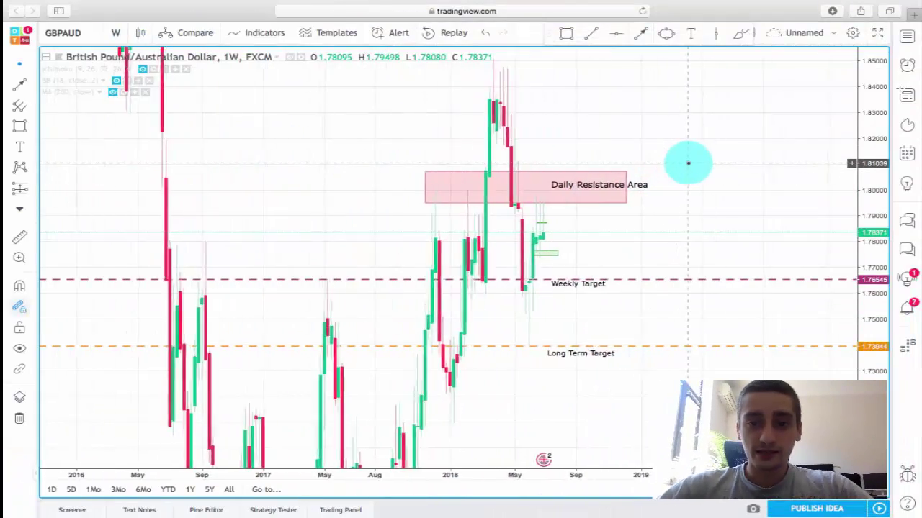
{"action": "left_click_drag", "start_coordinate": [866, 159], "coordinate": [874, 232]}
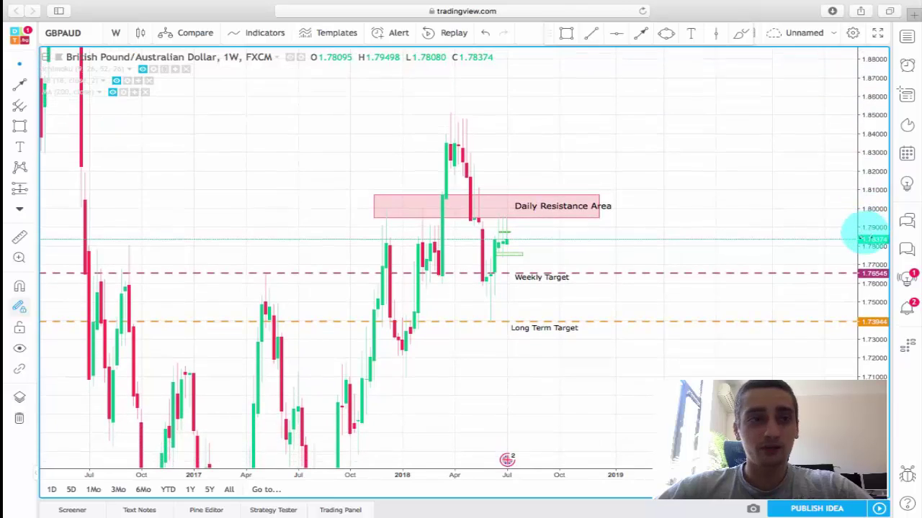
{"action": "scroll", "coordinate": [719, 146], "scroll_direction": "up", "scroll_amount": 5}
{"action": "scroll", "coordinate": [731, 191], "scroll_direction": "left", "scroll_amount": 5}
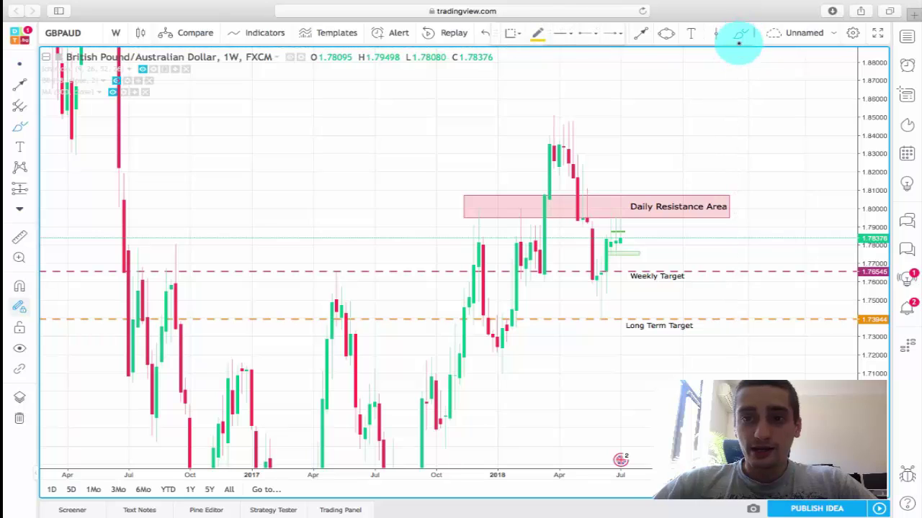
{"action": "left_click", "coordinate": [740, 34]}
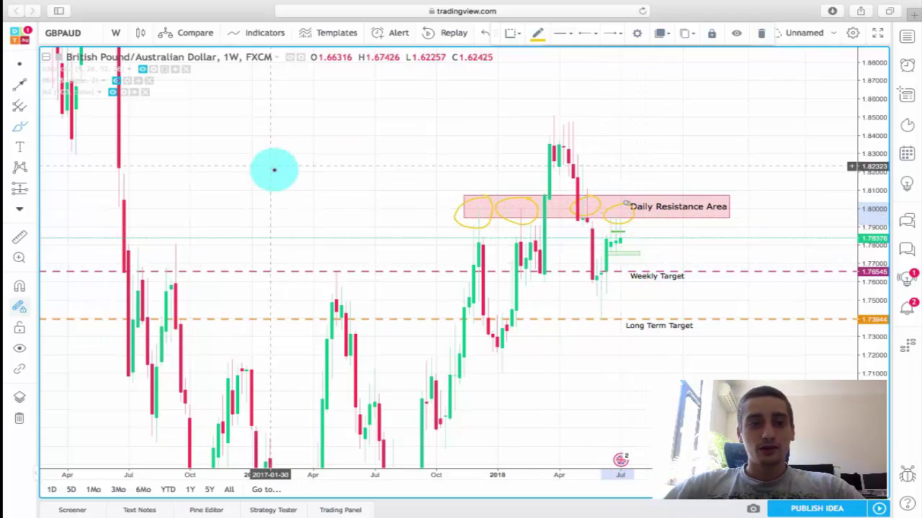
{"action": "scroll", "coordinate": [475, 209], "scroll_direction": "down", "scroll_amount": 2}
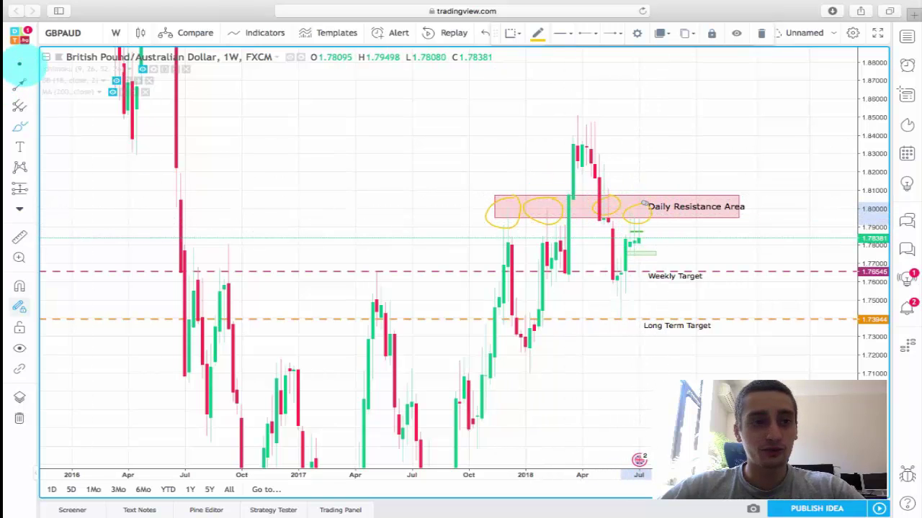
{"action": "left_click", "coordinate": [20, 63]}
Step: Show the 200-period moving average on the weekly chart and circle the 2018 price peak touching it with the Brush
{"action": "scroll", "coordinate": [437, 163], "scroll_direction": "down", "scroll_amount": 2}
{"action": "left_click_drag", "start_coordinate": [871, 118], "coordinate": [856, 328]}
{"action": "scroll", "coordinate": [819, 319], "scroll_direction": "down", "scroll_amount": 3}
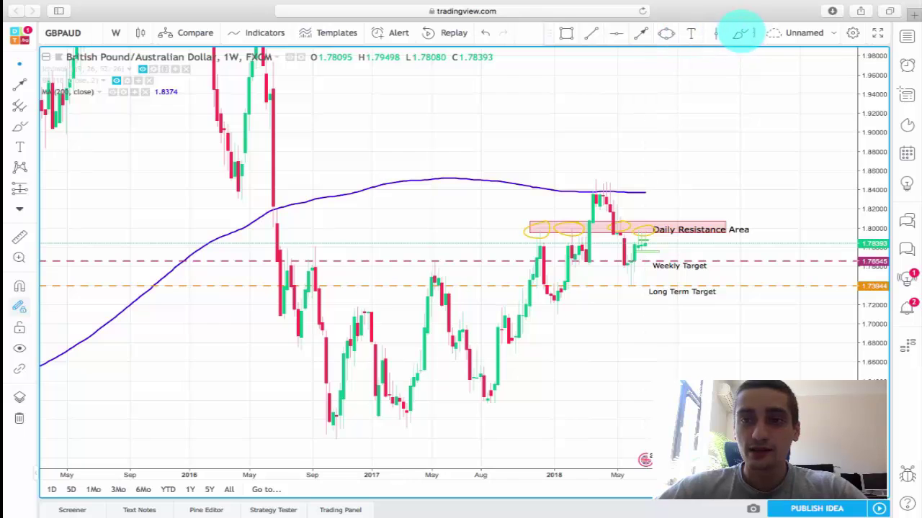
{"action": "left_click", "coordinate": [741, 33]}
{"action": "mouse_move", "coordinate": [615, 187]}
{"action": "left_mouse_down"}
{"action": "mouse_move", "coordinate": [576, 189]}
{"action": "mouse_move", "coordinate": [603, 206]}
{"action": "mouse_move", "coordinate": [601, 181]}
{"action": "mouse_move", "coordinate": [612, 183]}
{"action": "left_mouse_up"}
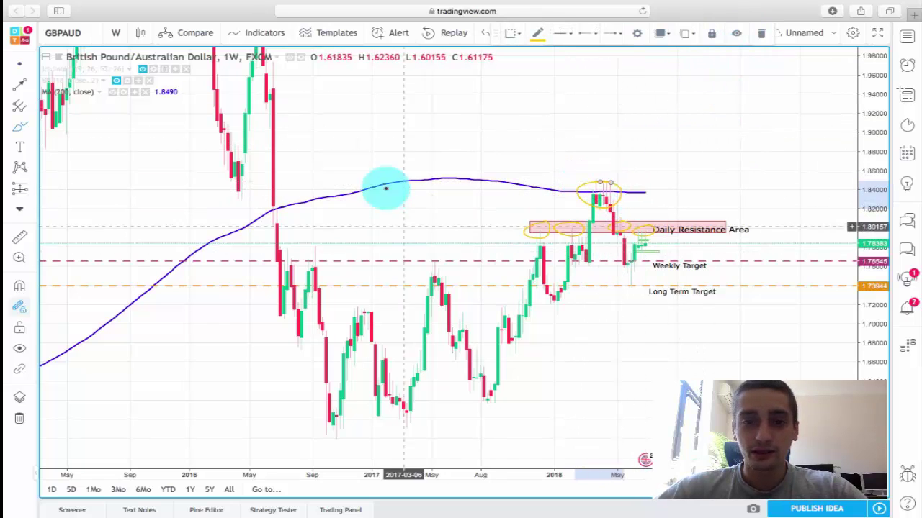
{"action": "left_click", "coordinate": [584, 127]}
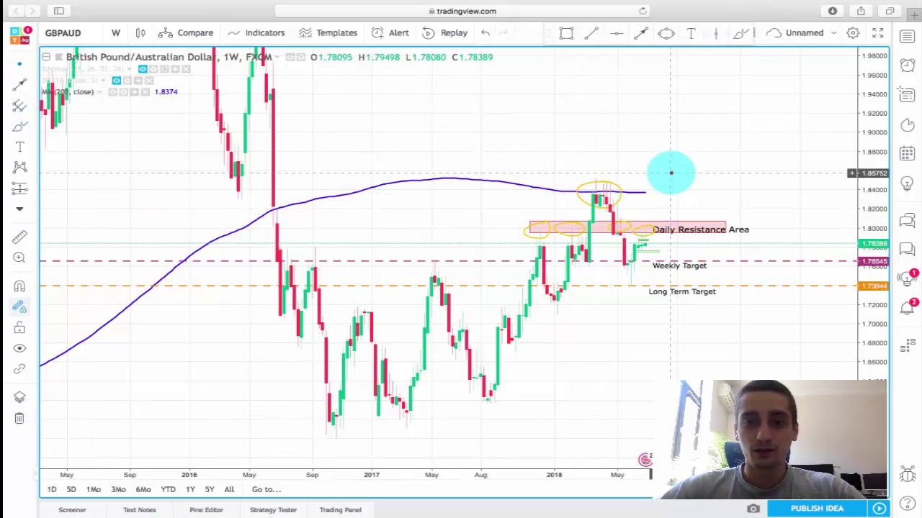
Step: Hide the 200-period moving average and switch the chart to the daily timeframe, rescaled around the Daily Resistance Area
{"action": "scroll", "coordinate": [671, 173], "scroll_direction": "up", "scroll_amount": 3}
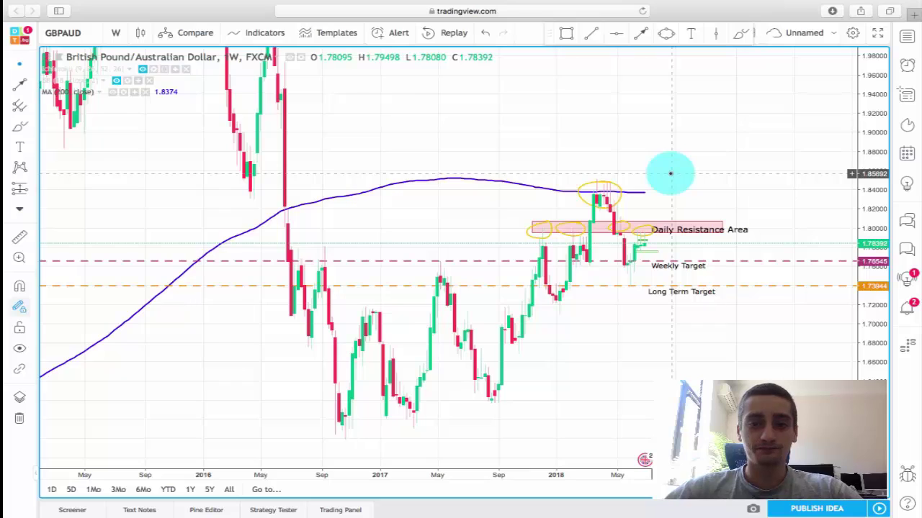
{"action": "scroll", "coordinate": [670, 173], "scroll_direction": "down", "scroll_amount": 4}
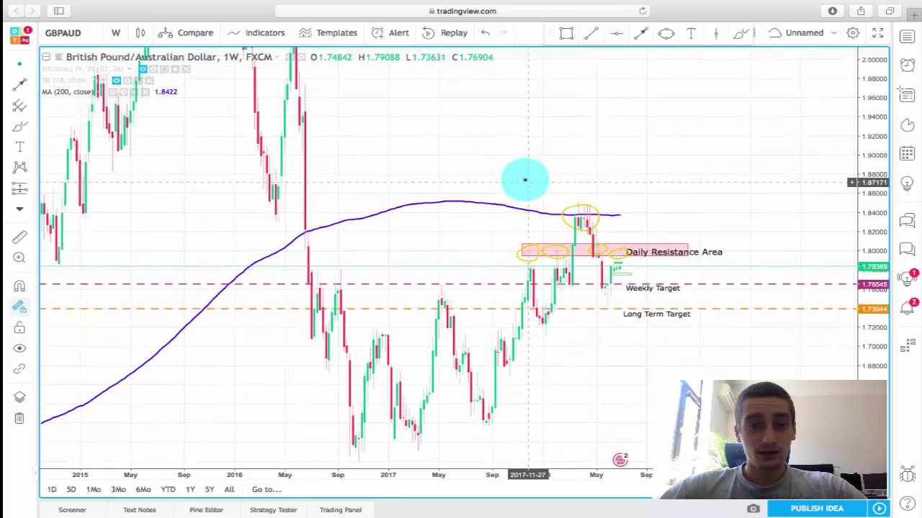
{"action": "scroll", "coordinate": [533, 151], "scroll_direction": "up", "scroll_amount": 2}
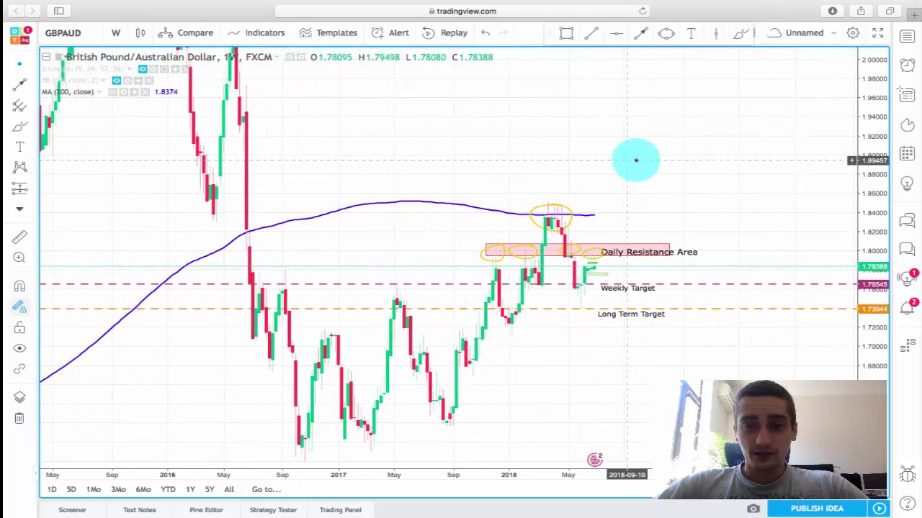
{"action": "scroll", "coordinate": [641, 161], "scroll_direction": "up", "scroll_amount": 1}
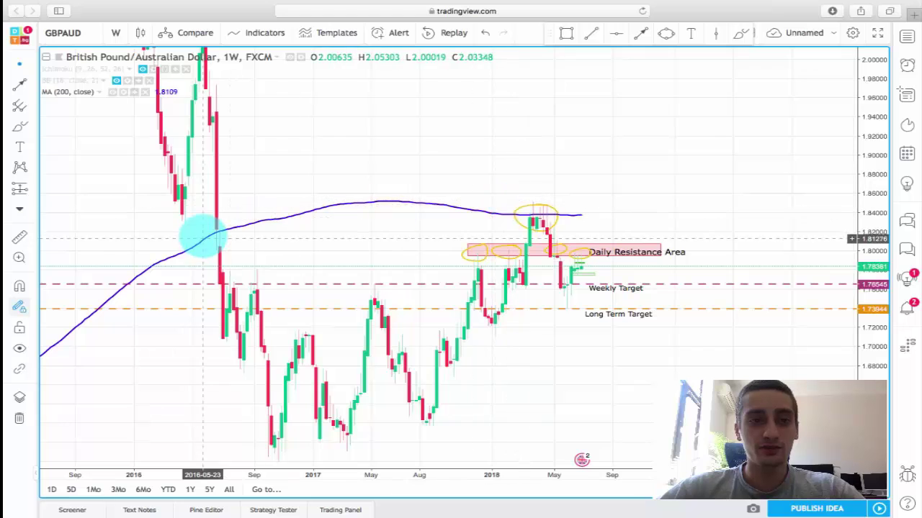
{"action": "left_click", "coordinate": [578, 246]}
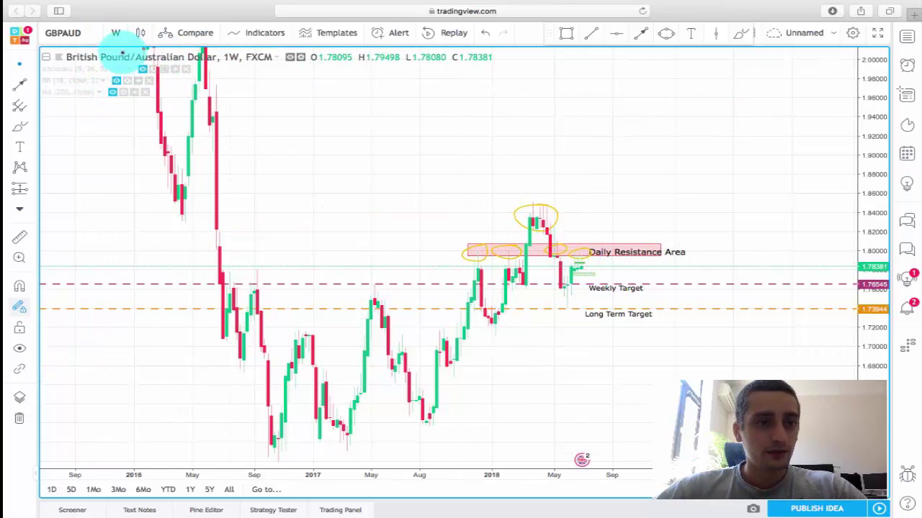
{"action": "left_click", "coordinate": [115, 33]}
{"action": "left_click", "coordinate": [168, 257]}
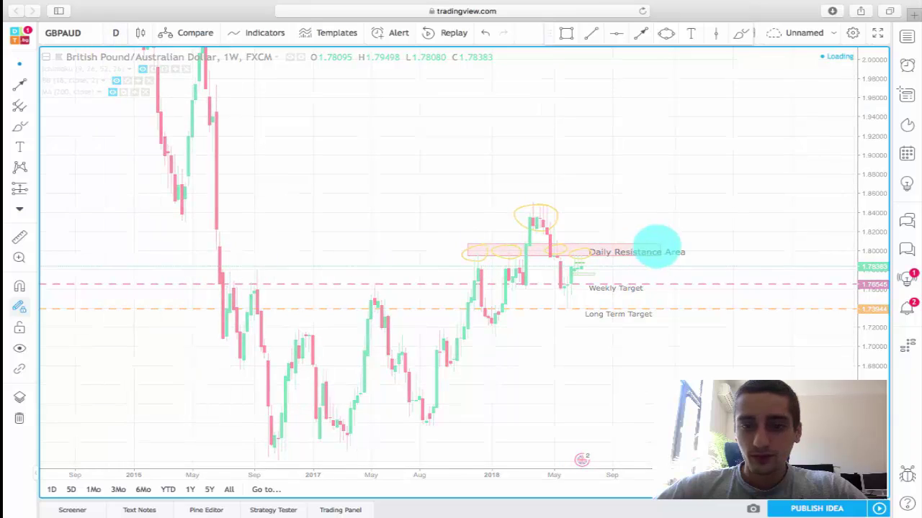
{"action": "left_click_drag", "start_coordinate": [864, 333], "coordinate": [781, 169]}
{"action": "scroll", "coordinate": [781, 169], "scroll_direction": "down", "scroll_amount": 1}
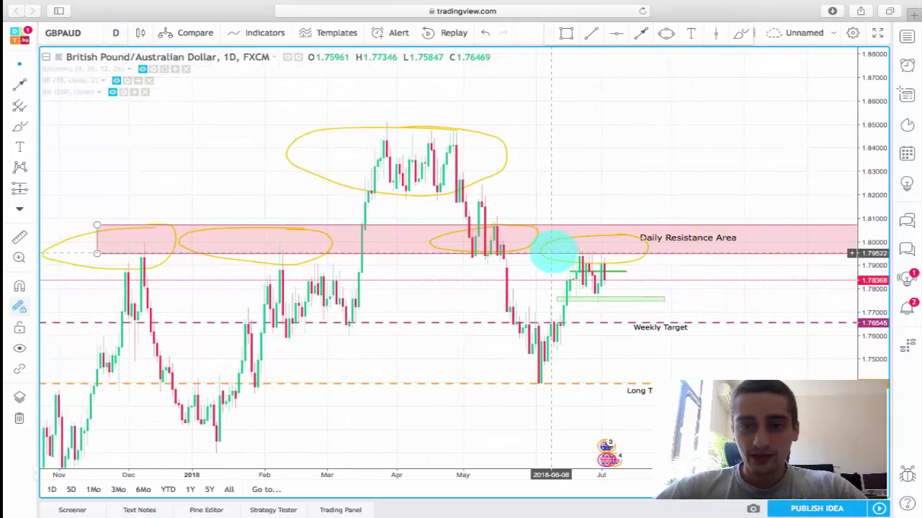
Step: Draw one arrow from about 1.8198 on 2018-04-30 down to the early-June low, and another from there up to the Daily Resistance Area
{"action": "left_click", "coordinate": [592, 235]}
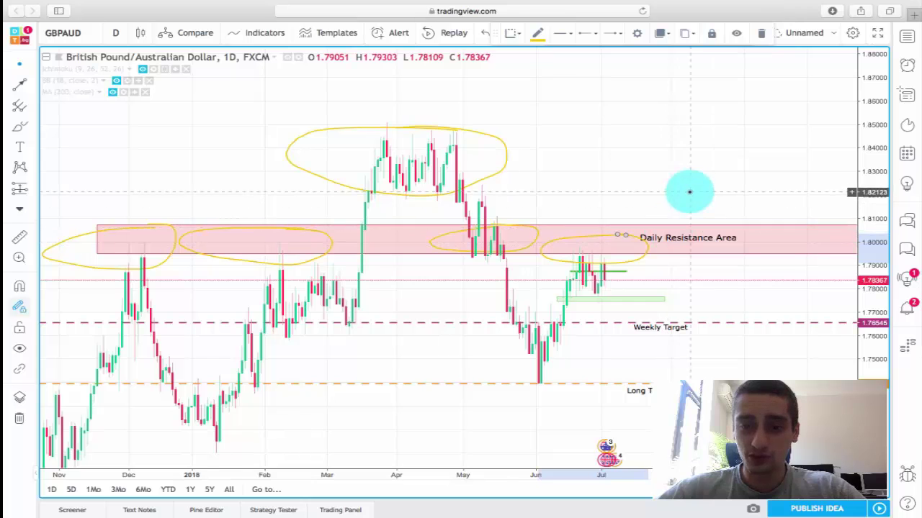
{"action": "scroll", "coordinate": [689, 193], "scroll_direction": "up", "scroll_amount": 1}
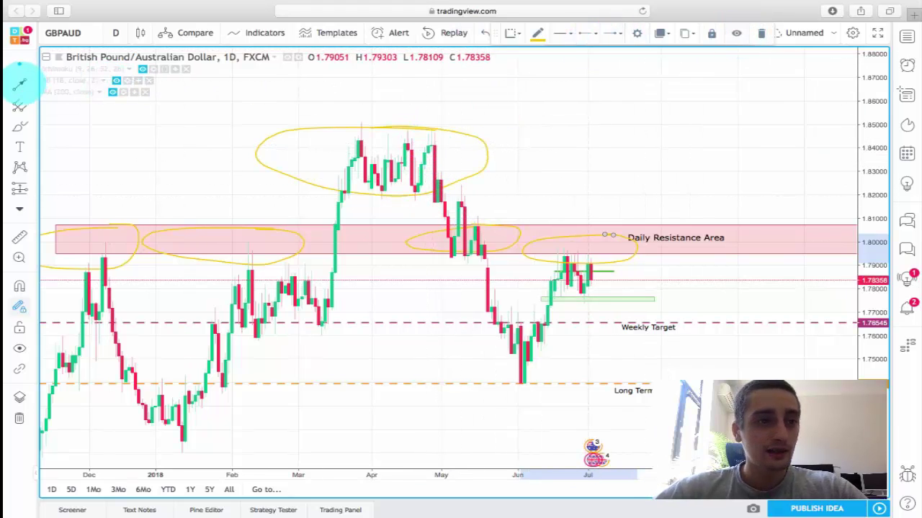
{"action": "left_click", "coordinate": [21, 79]}
{"action": "left_click", "coordinate": [438, 196]}
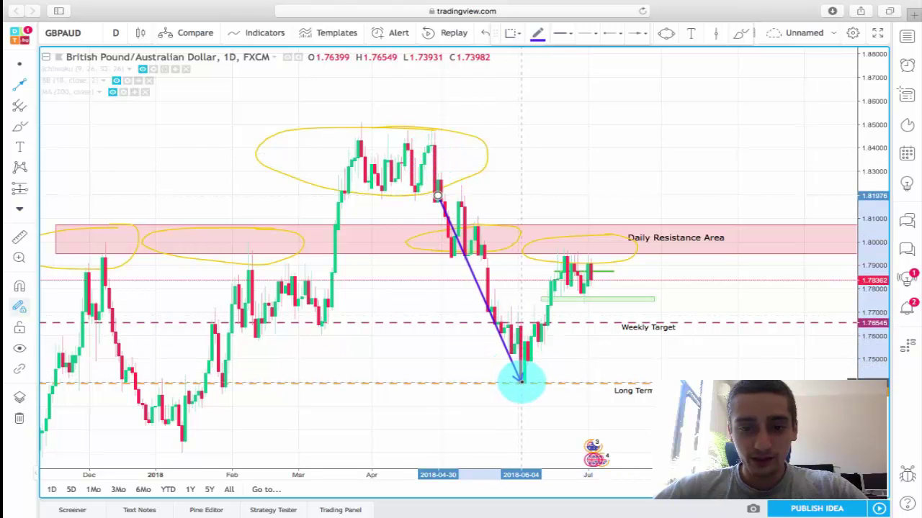
{"action": "left_click", "coordinate": [520, 380]}
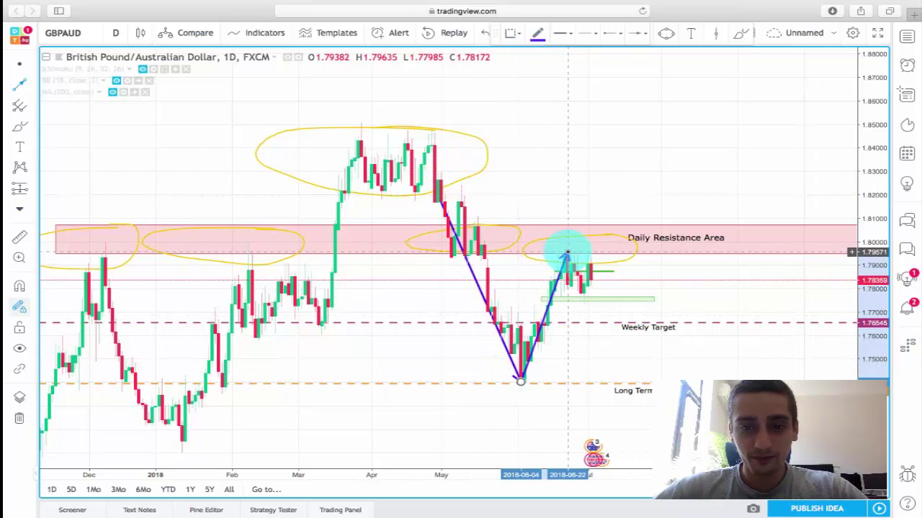
{"action": "left_click", "coordinate": [567, 254]}
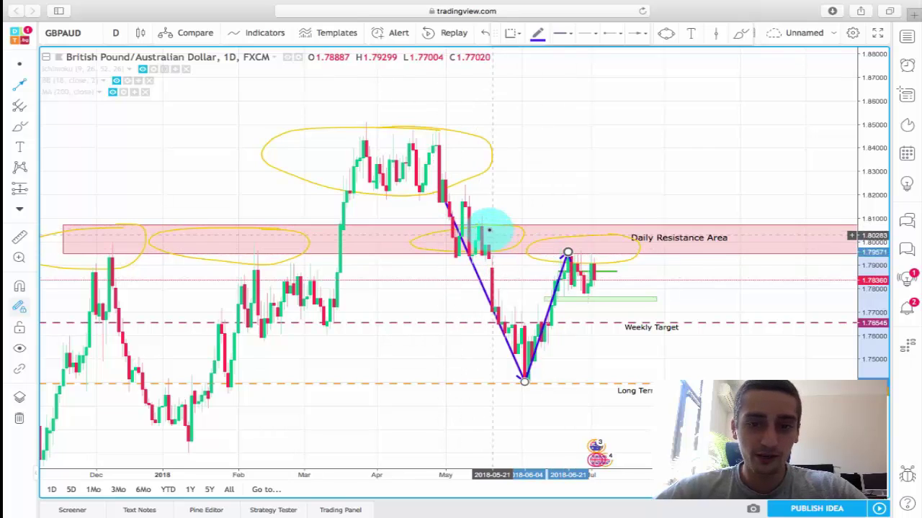
Step: Draw a projection arrow from the June high at the Daily Resistance Area down to the Long Term Target line
{"action": "left_click", "coordinate": [568, 253]}
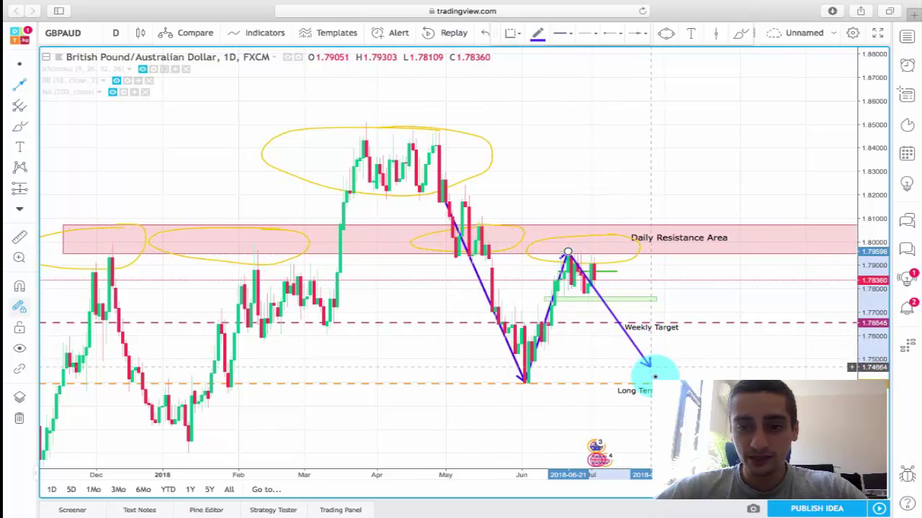
{"action": "double_click", "coordinate": [656, 375]}
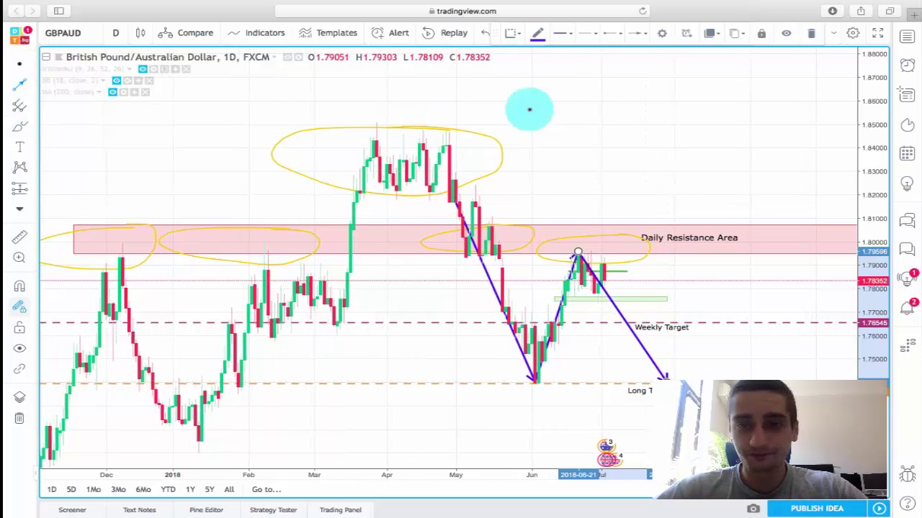
{"action": "left_click", "coordinate": [582, 131]}
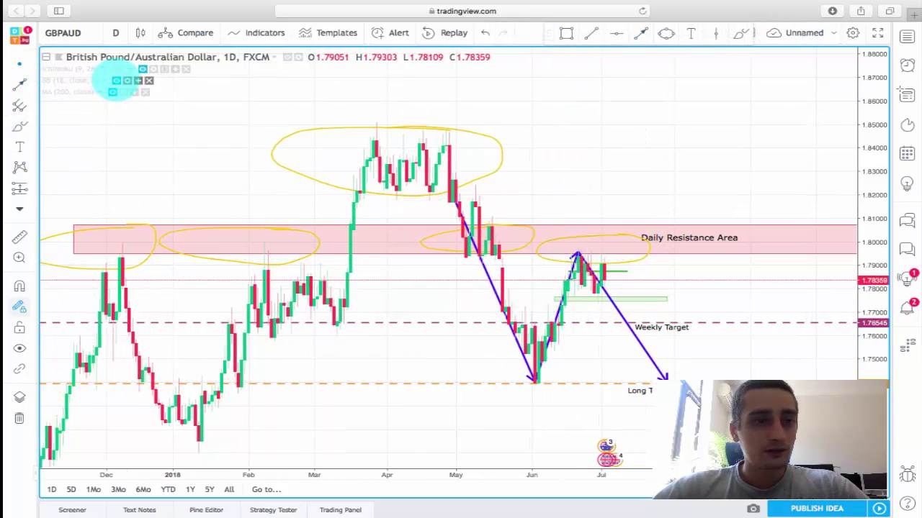
Step: Display the Ichimoku indicator briefly on the daily chart to compare price with the cloud, and hide it again
{"action": "left_click", "coordinate": [142, 69]}
{"action": "scroll", "coordinate": [695, 160], "scroll_direction": "up", "scroll_amount": 3}
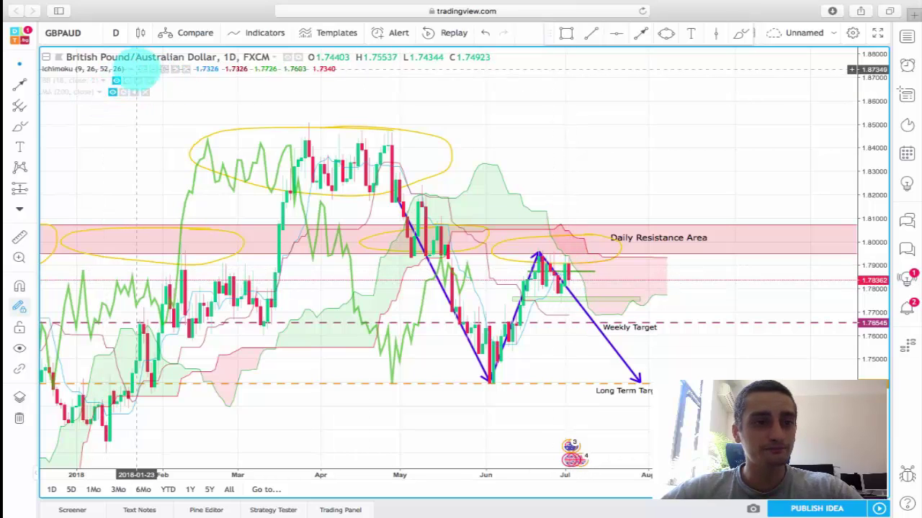
{"action": "left_click", "coordinate": [143, 69]}
Step: Show the 200-period moving average on the daily chart and examine it around the June low and Weekly Target
{"action": "left_click", "coordinate": [113, 92]}
{"action": "scroll", "coordinate": [440, 305], "scroll_direction": "left", "scroll_amount": 3}
{"action": "scroll", "coordinate": [440, 306], "scroll_direction": "left", "scroll_amount": 2}
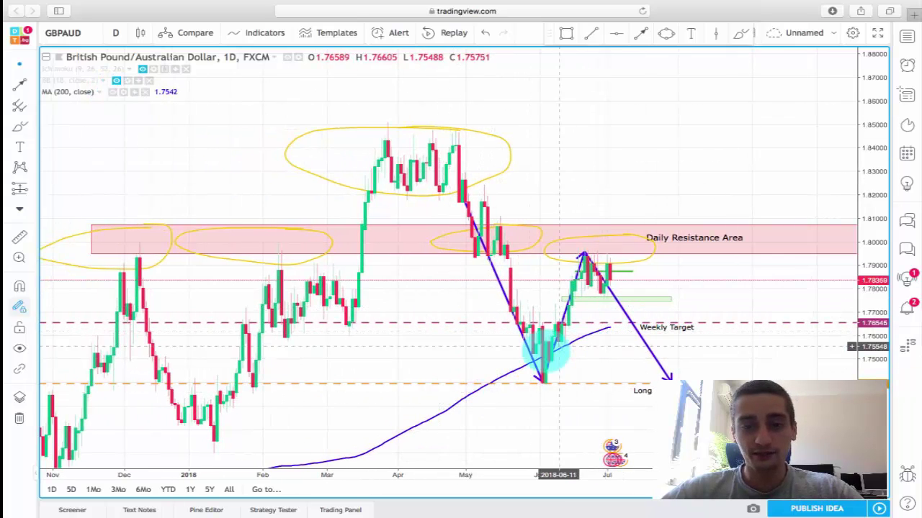
{"action": "scroll", "coordinate": [597, 333], "scroll_direction": "right", "scroll_amount": 3}
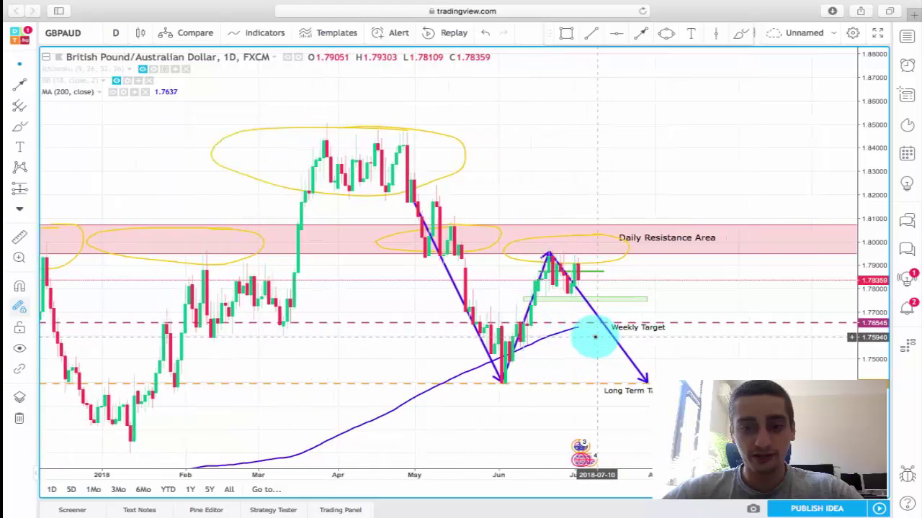
{"action": "scroll", "coordinate": [595, 336], "scroll_direction": "right", "scroll_amount": 2}
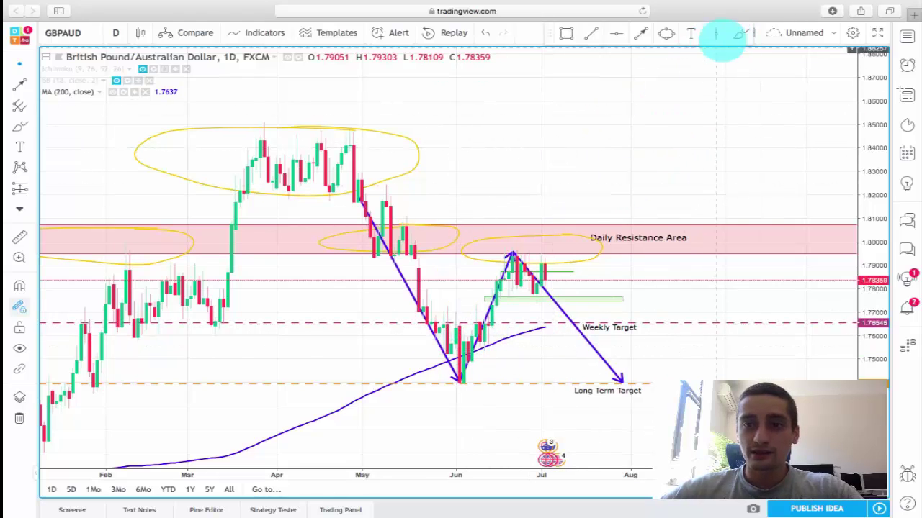
Step: Circle the four price reactions along the Weekly Target line between January and June with the Brush
{"action": "left_click", "coordinate": [740, 33]}
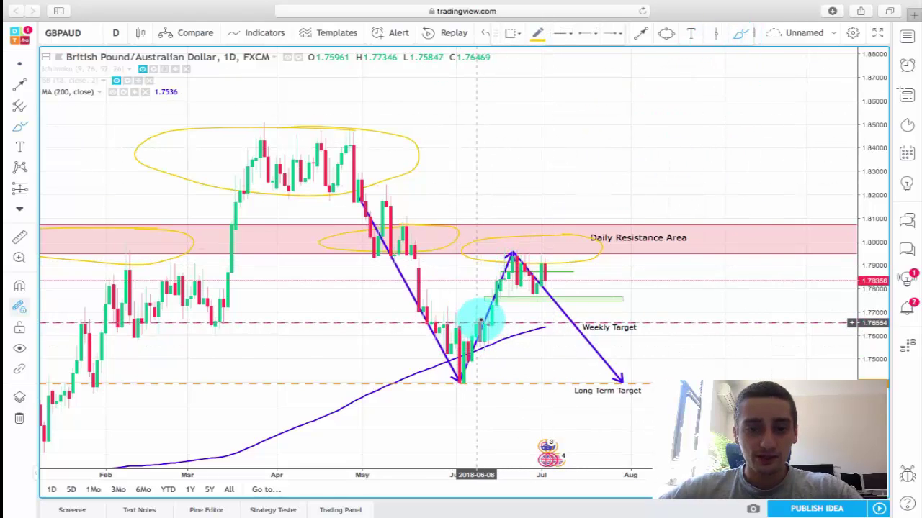
{"action": "left_click_drag", "start_coordinate": [456, 315], "coordinate": [402, 330]}
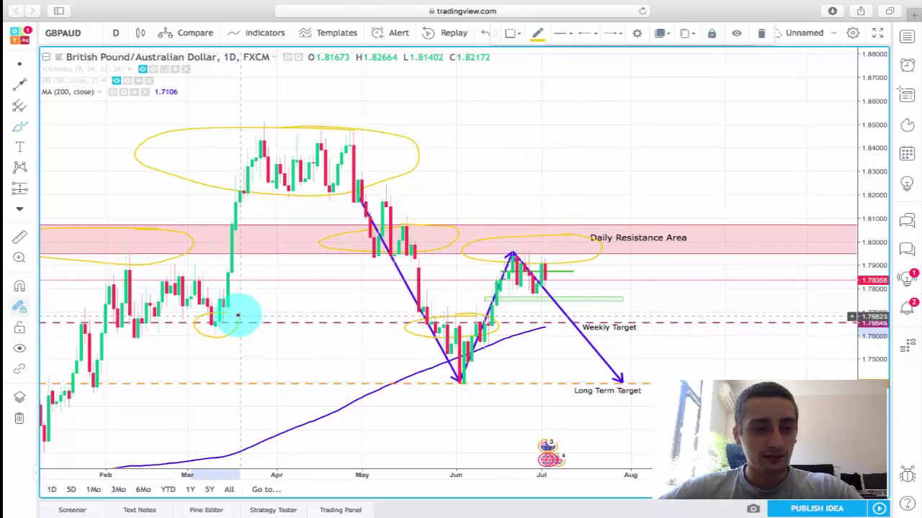
{"action": "mouse_move", "coordinate": [157, 318]}
{"action": "left_mouse_down"}
{"action": "mouse_move", "coordinate": [115, 335]}
{"action": "mouse_move", "coordinate": [68, 317]}
{"action": "mouse_move", "coordinate": [62, 338]}
{"action": "mouse_move", "coordinate": [82, 311]}
{"action": "left_mouse_up"}
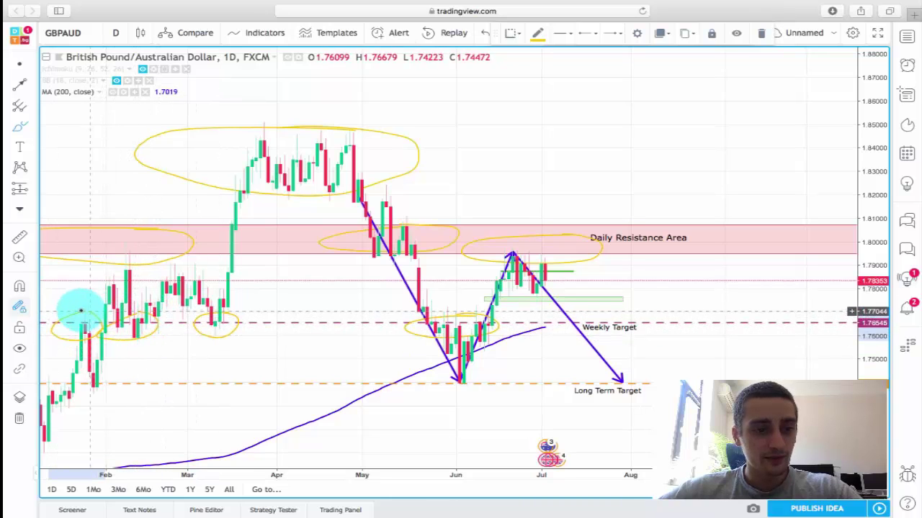
{"action": "left_click", "coordinate": [19, 63]}
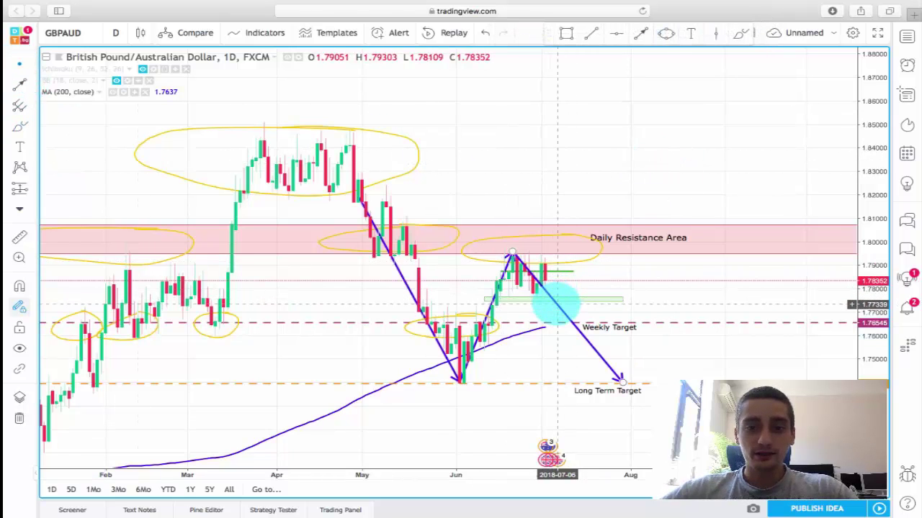
Step: Delete the projection arrow running from the June high down to the Long Term Target line
{"action": "left_click", "coordinate": [557, 307]}
{"action": "key", "text": "Delete"}
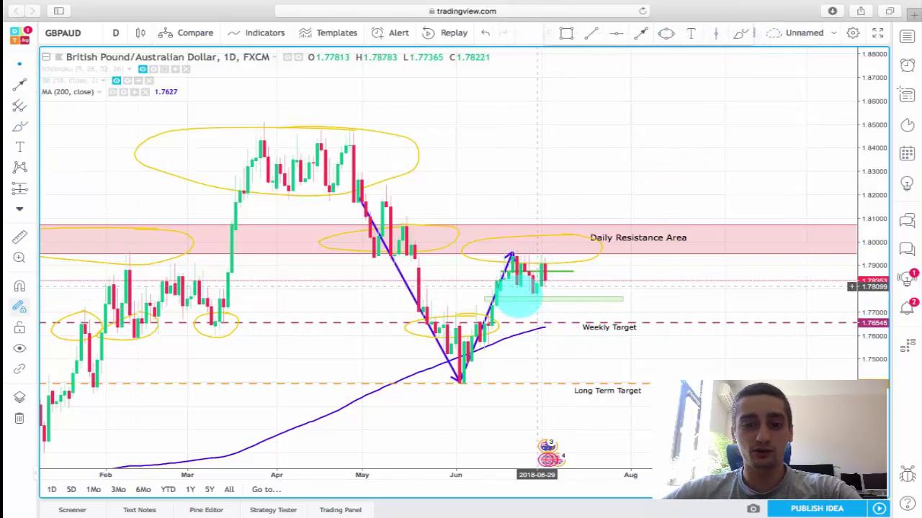
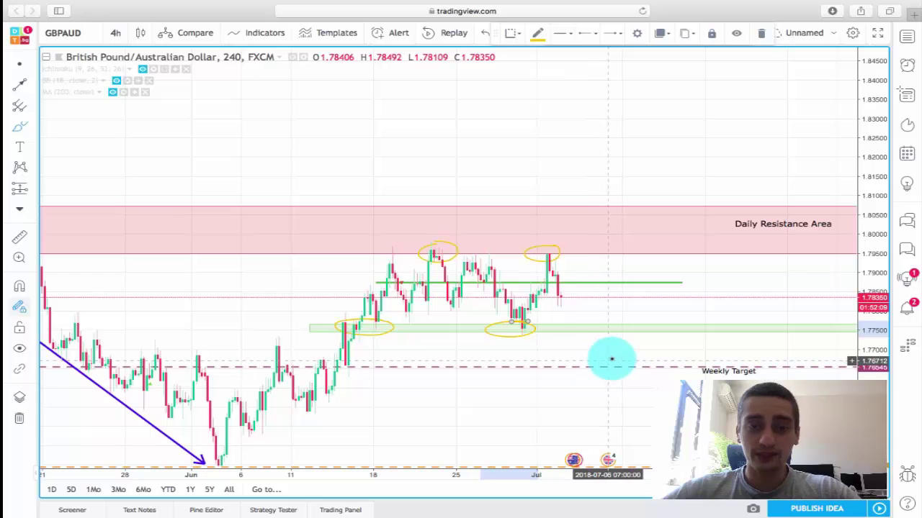
{"action": "left_click_drag", "start_coordinate": [873, 380], "coordinate": [861, 366]}
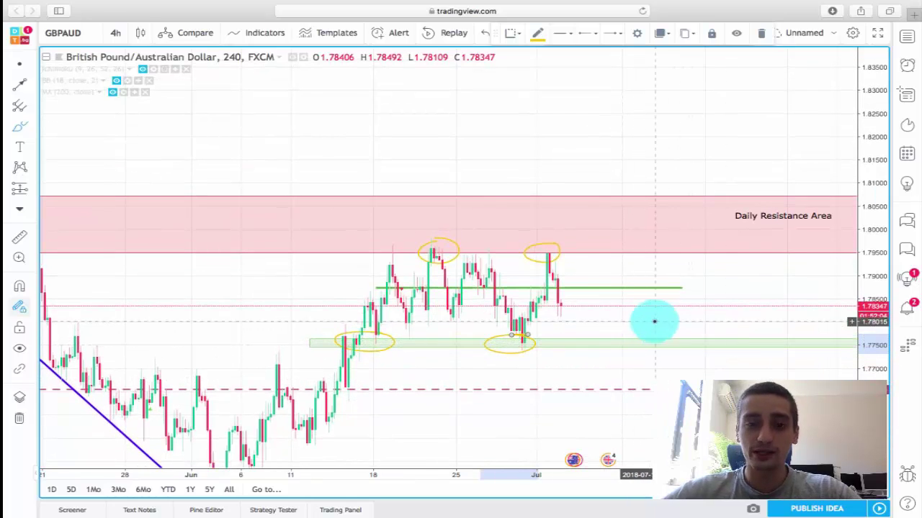
{"action": "left_click_drag", "start_coordinate": [854, 255], "coordinate": [865, 250]}
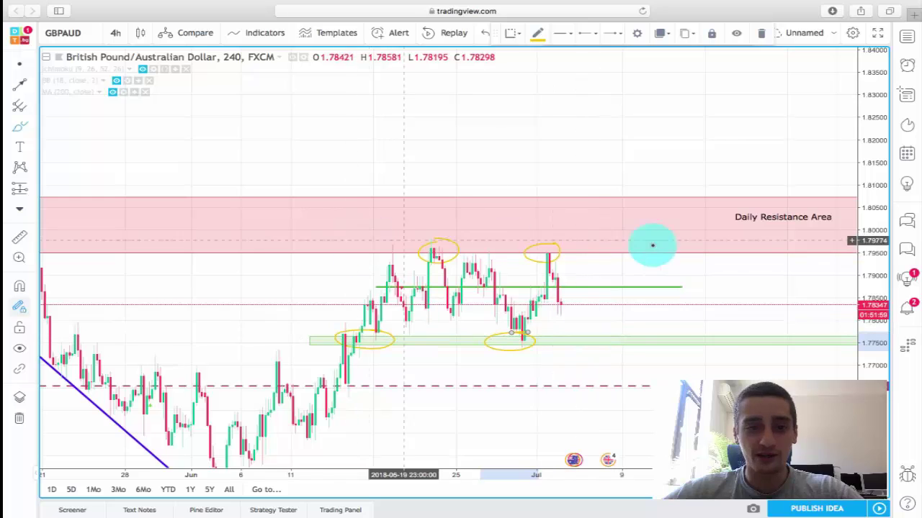
Step: Briefly display the Ichimoku indicator and the 200-period moving average in turn on the 4-hour chart to compare each with price
{"action": "scroll", "coordinate": [629, 302], "scroll_direction": "left", "scroll_amount": 3}
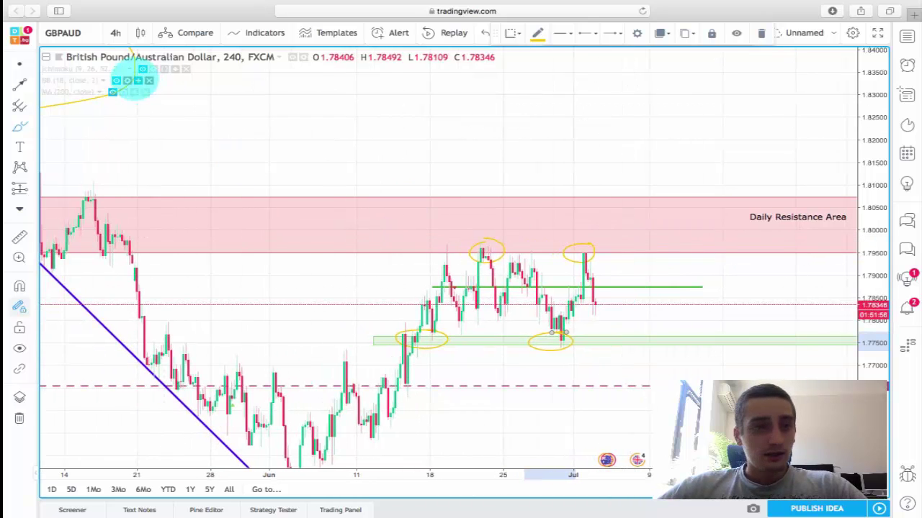
{"action": "left_click", "coordinate": [144, 68]}
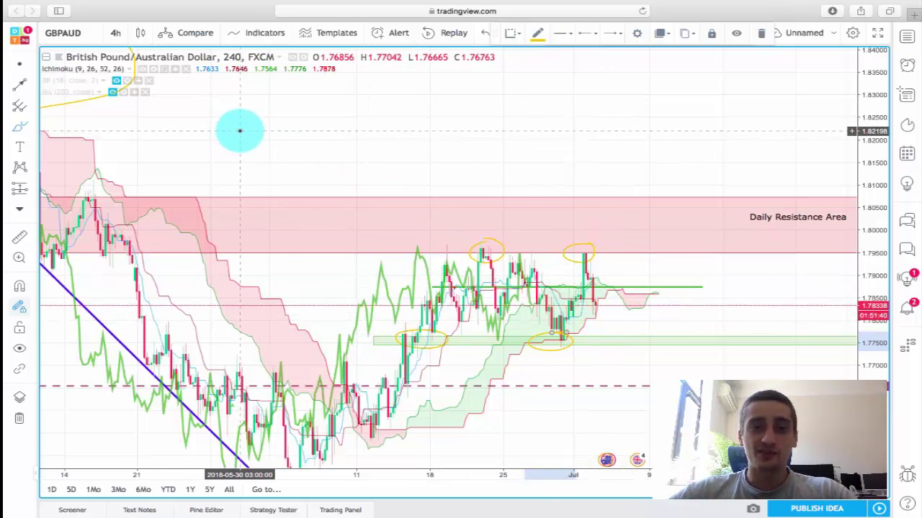
{"action": "left_click", "coordinate": [142, 68]}
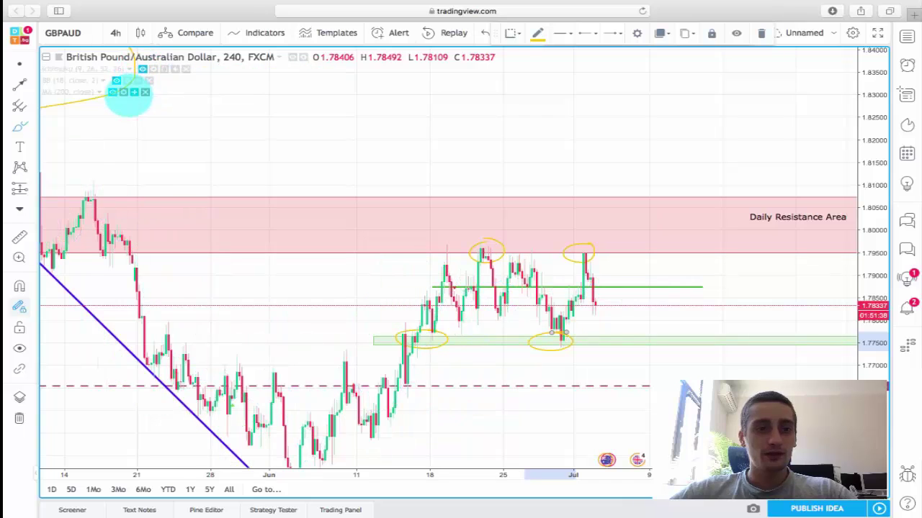
{"action": "left_click", "coordinate": [113, 92]}
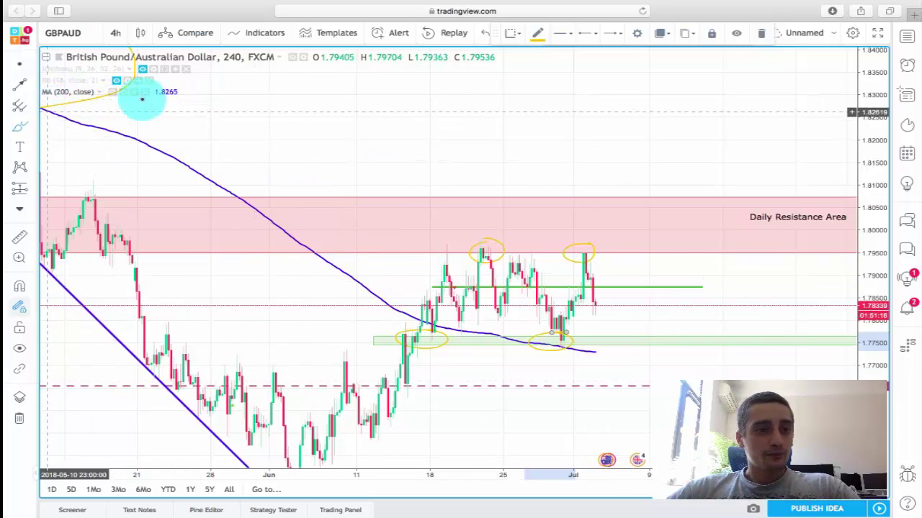
{"action": "left_click", "coordinate": [113, 93]}
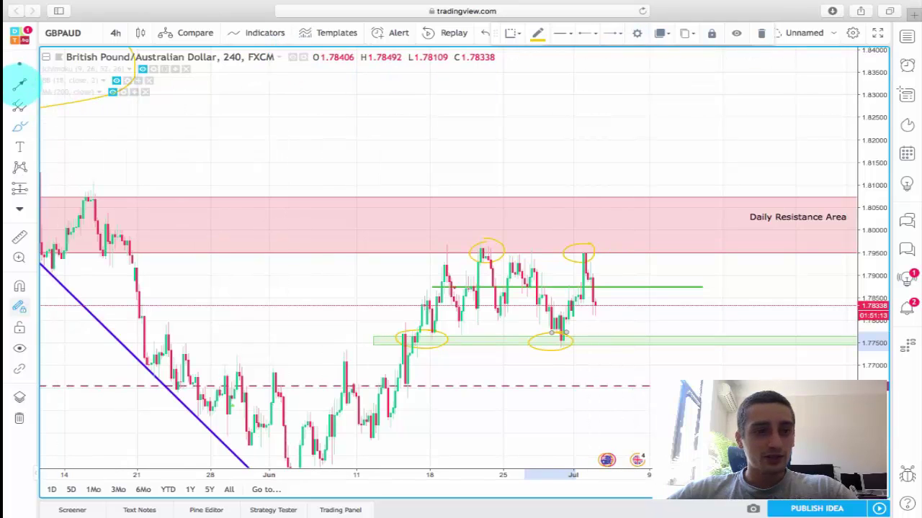
Step: Draw blue arrows from current price down to the green support zone and up to about 1.7810, and copy the green horizontal line to about 1.7813
{"action": "left_click", "coordinate": [19, 84]}
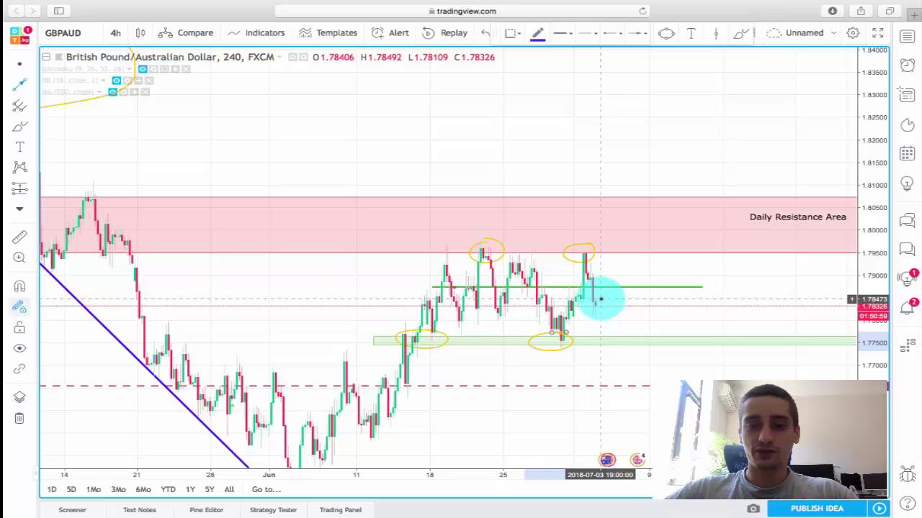
{"action": "mouse_move", "coordinate": [609, 313]}
{"action": "left_mouse_down"}
{"action": "mouse_move", "coordinate": [627, 339]}
{"action": "mouse_move", "coordinate": [650, 318]}
{"action": "left_mouse_up"}
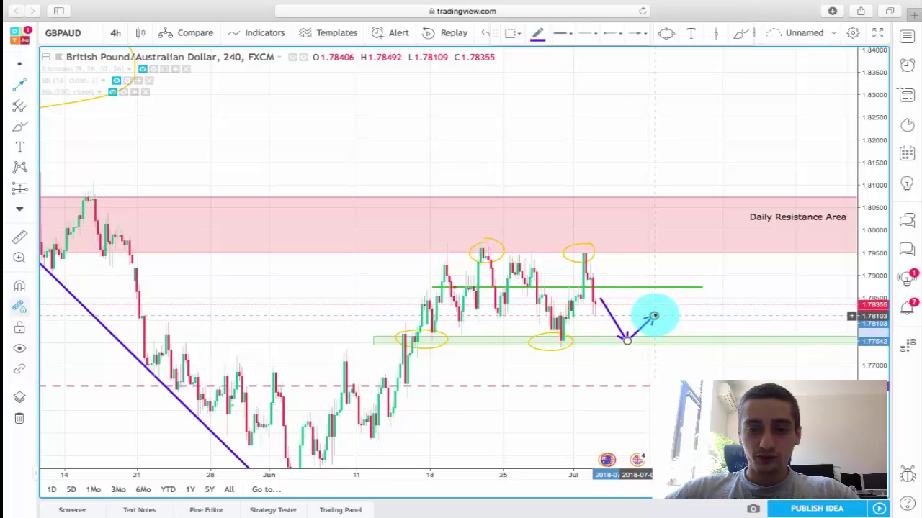
{"action": "left_click", "coordinate": [672, 287]}
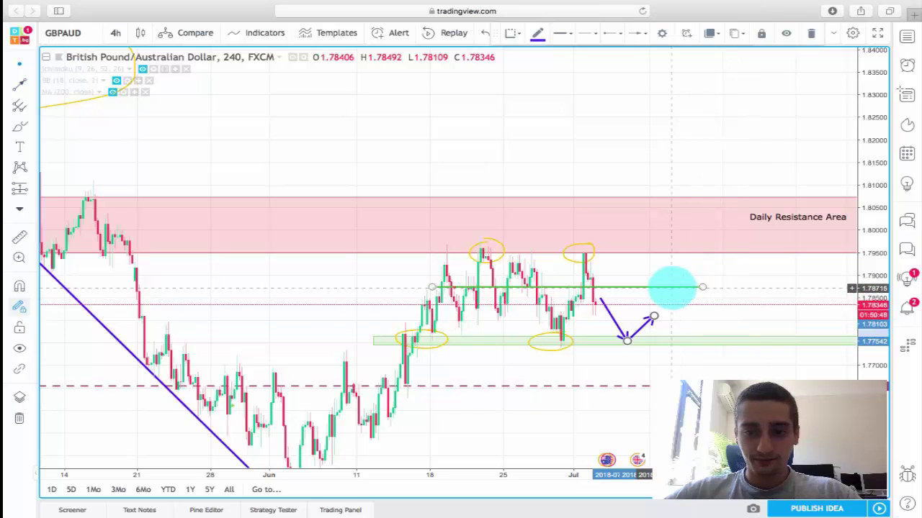
{"action": "left_click_drag", "start_coordinate": [699, 288], "coordinate": [632, 311]}
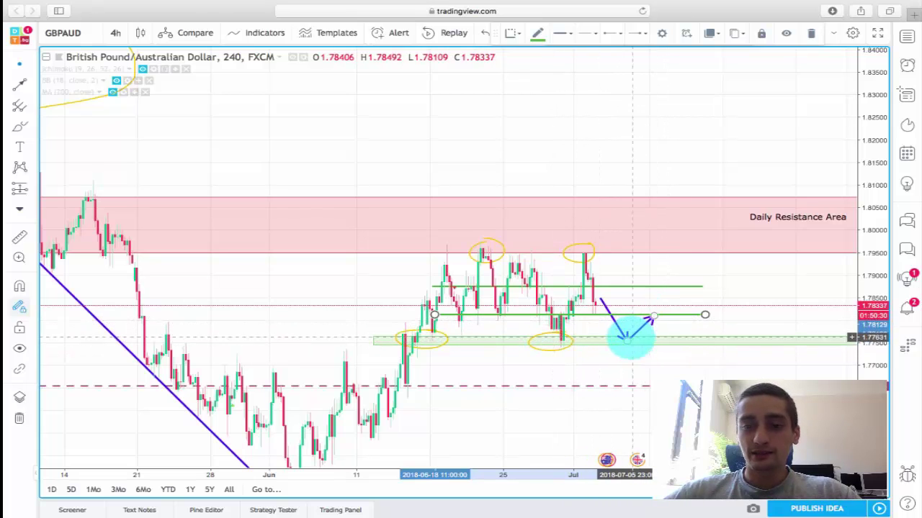
Step: Extend the blue projection with an arrow from the lower green line down to the Weekly Target line
{"action": "left_click", "coordinate": [20, 83]}
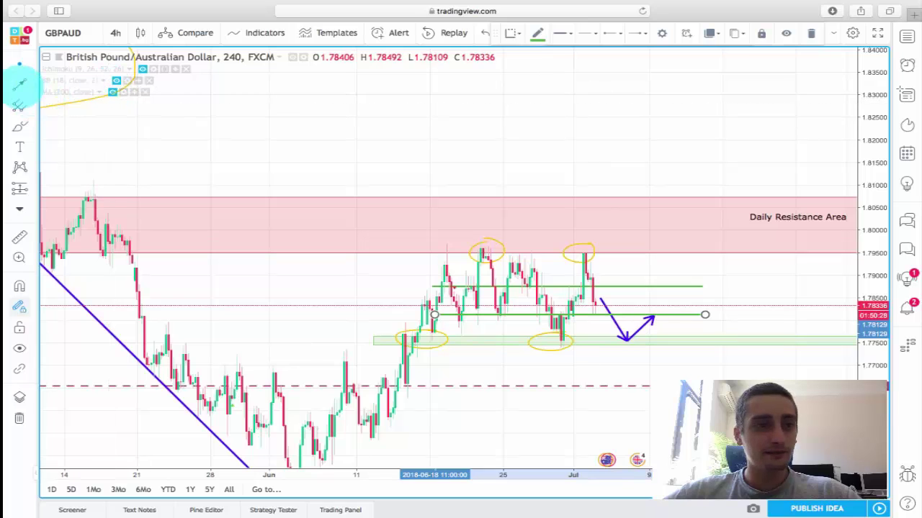
{"action": "left_click", "coordinate": [653, 316]}
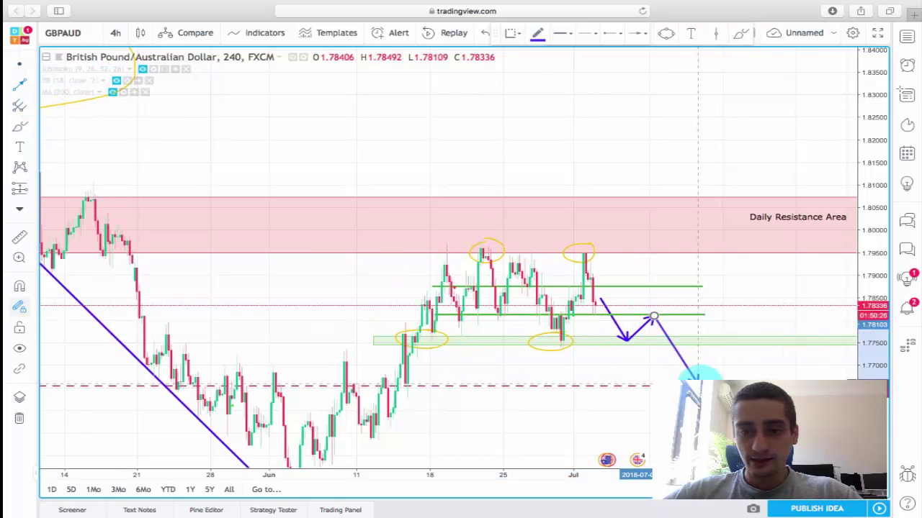
{"action": "left_click", "coordinate": [706, 376]}
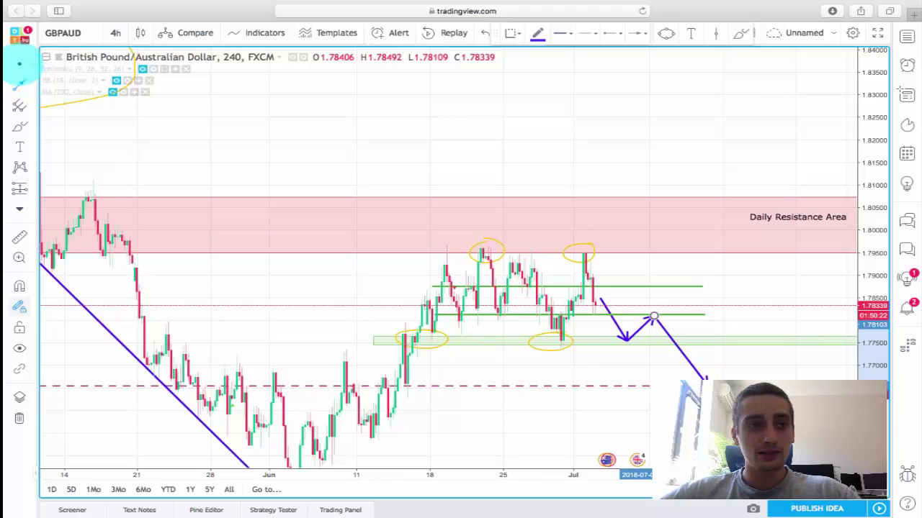
Step: Draw a dark red arrow path from the lower green line up to the upper one, down to support, back up, and down to the Weekly Target
{"action": "left_click", "coordinate": [20, 79]}
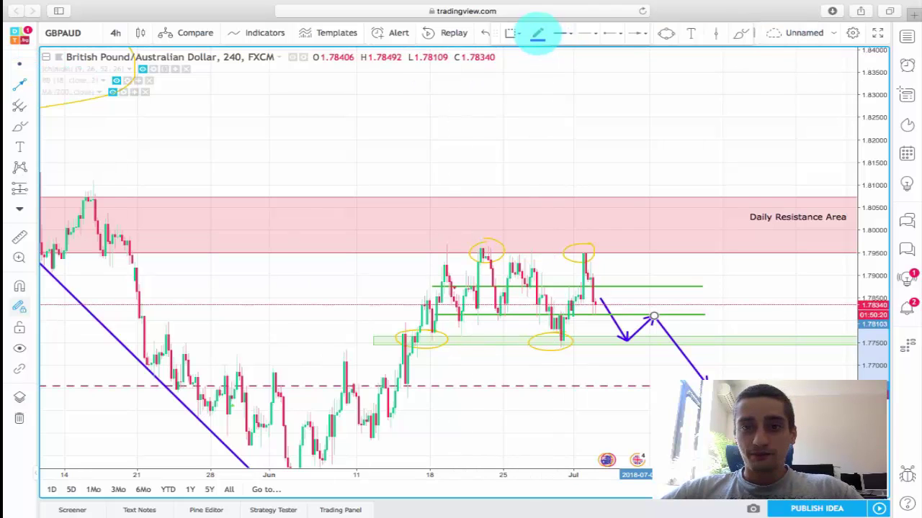
{"action": "left_click", "coordinate": [537, 34]}
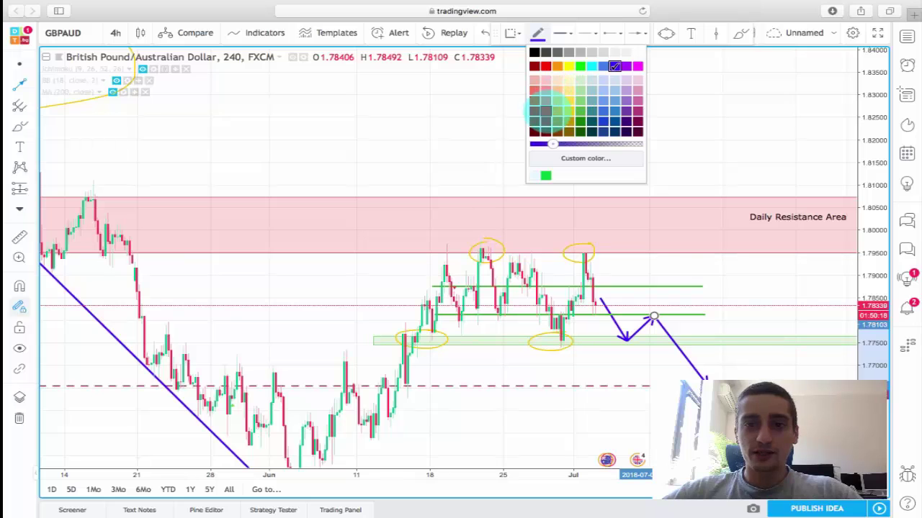
{"action": "left_click", "coordinate": [534, 121]}
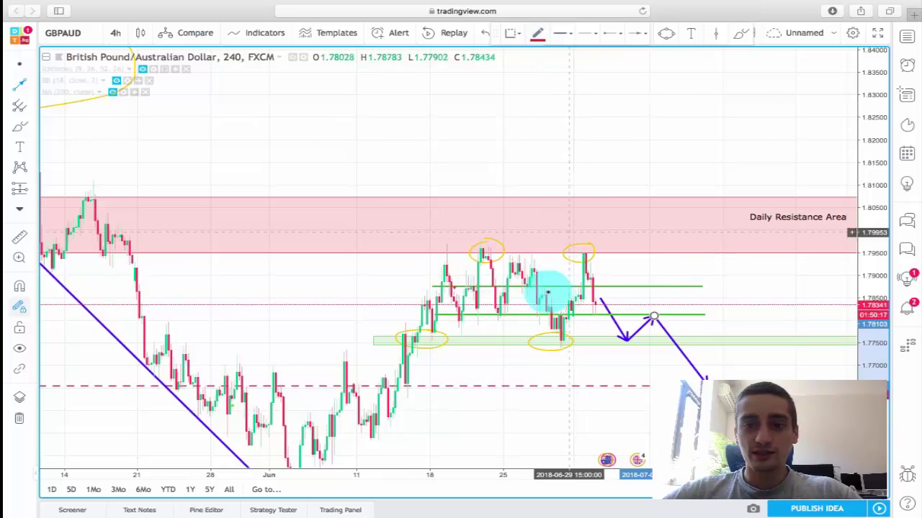
{"action": "left_click", "coordinate": [601, 315]}
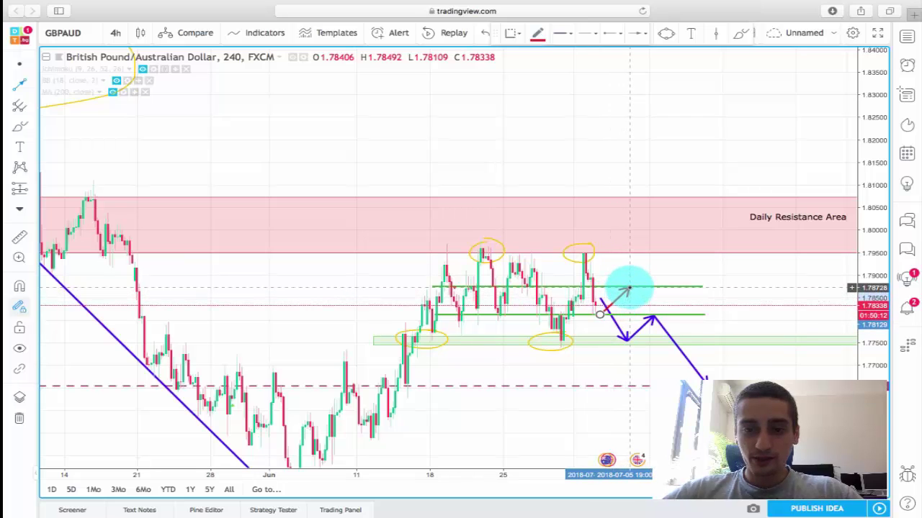
{"action": "left_click", "coordinate": [628, 288]}
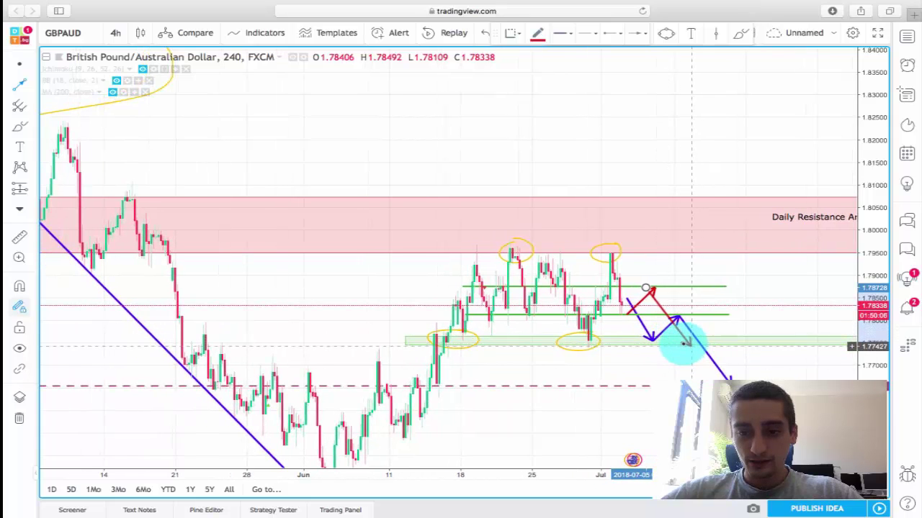
{"action": "left_click", "coordinate": [684, 343]}
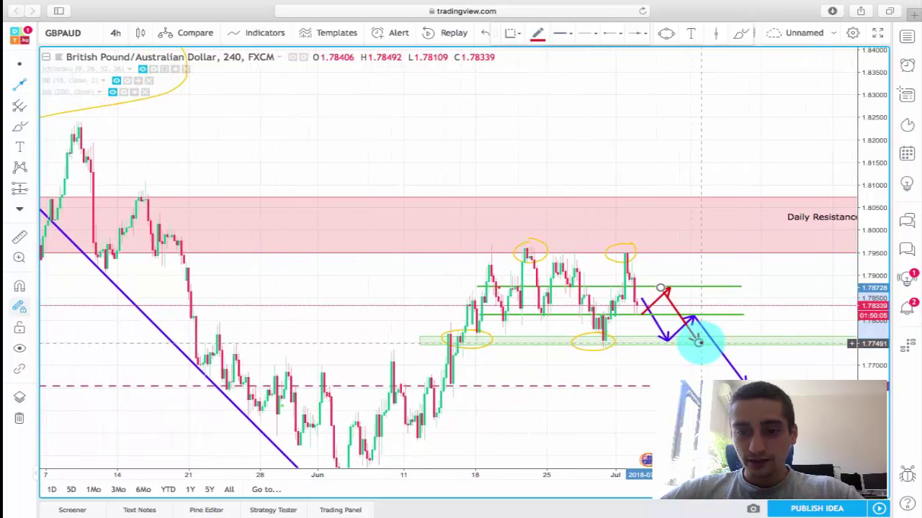
{"action": "left_click", "coordinate": [722, 320]}
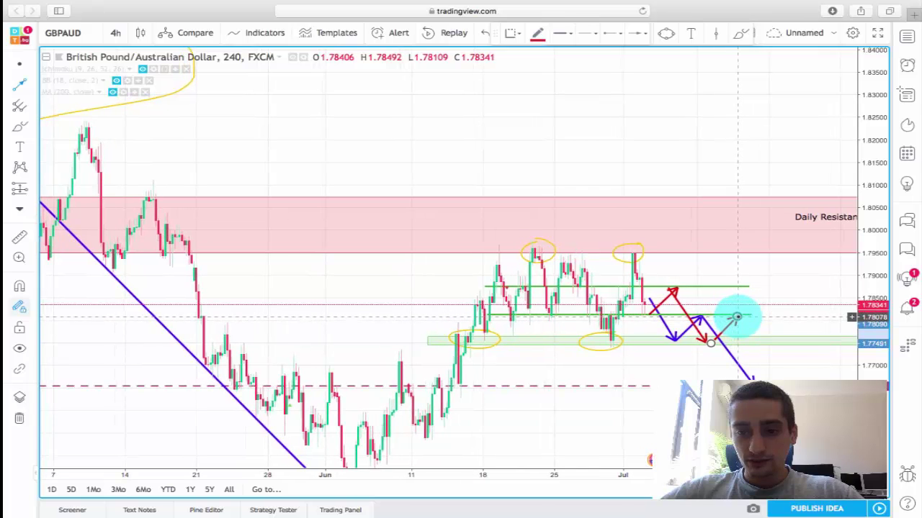
{"action": "double_click", "coordinate": [790, 375]}
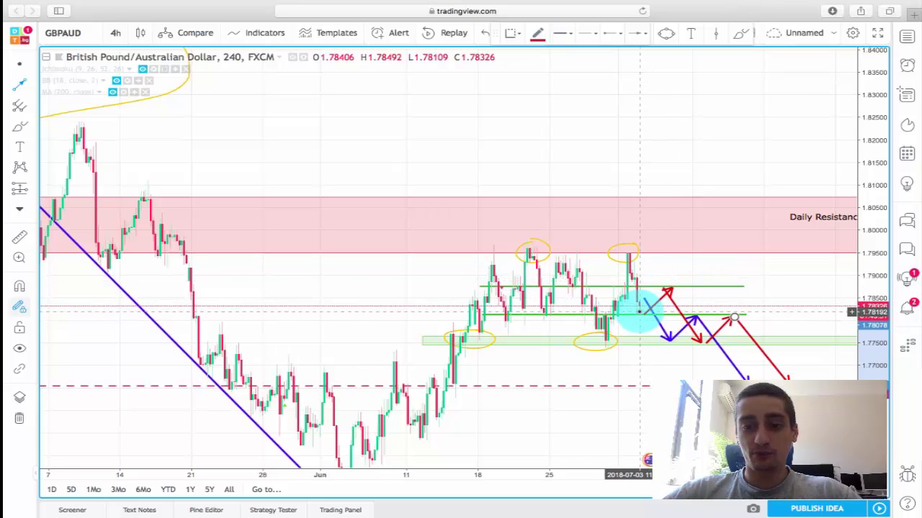
Step: Set the arrow colour to orange and draw arrows from current price up to the Daily Resistance Area's lower edge and down to the green support zone
{"action": "left_click", "coordinate": [537, 32]}
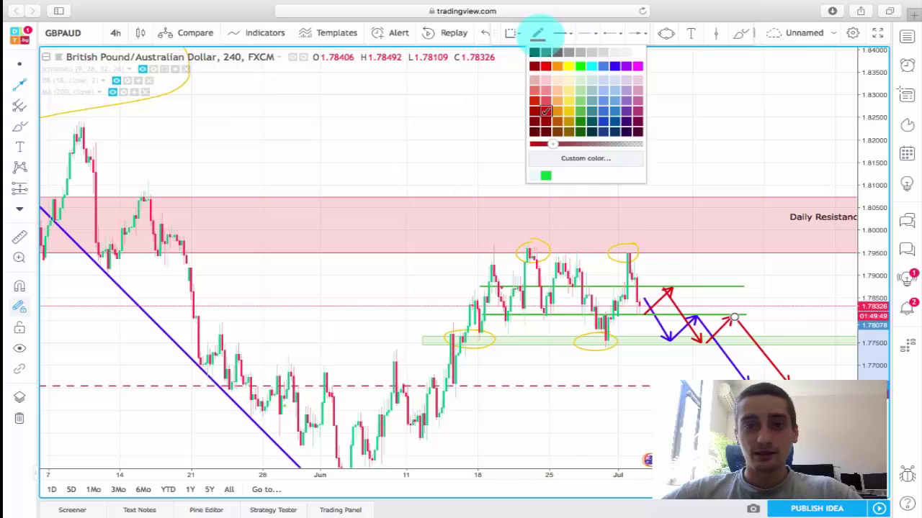
{"action": "left_click", "coordinate": [554, 67]}
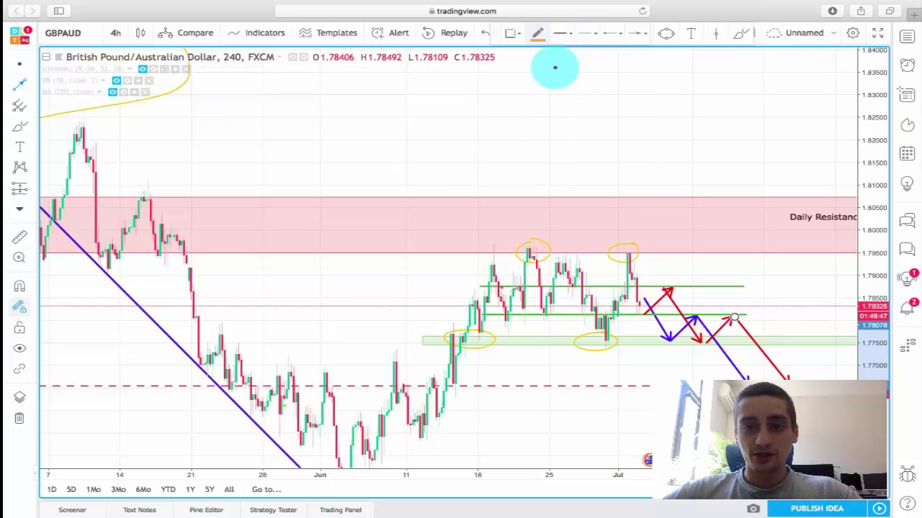
{"action": "left_click", "coordinate": [637, 312]}
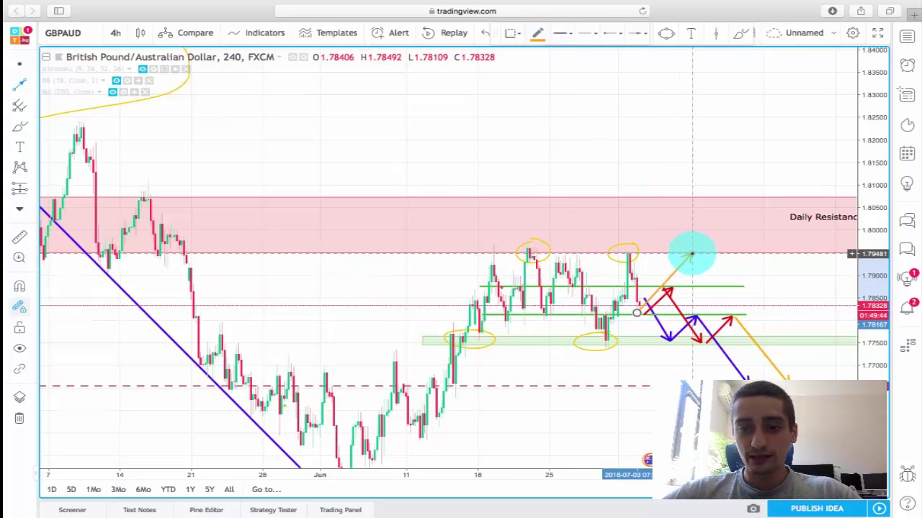
{"action": "left_click", "coordinate": [691, 254]}
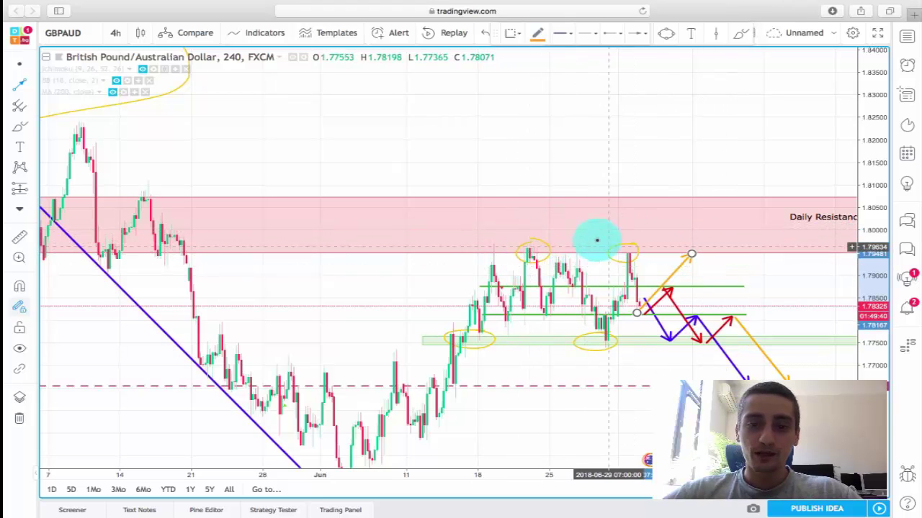
{"action": "left_click_drag", "start_coordinate": [692, 253], "coordinate": [780, 342]}
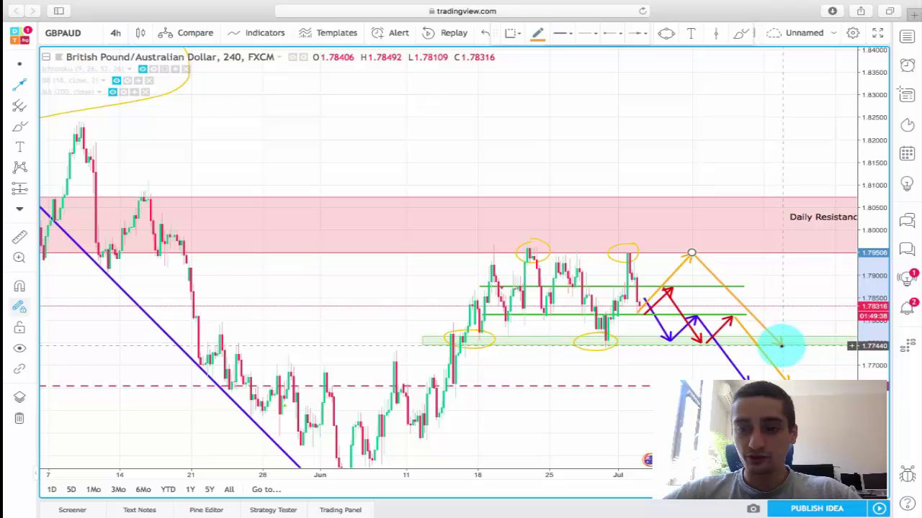
{"action": "scroll", "coordinate": [782, 344], "scroll_direction": "left", "scroll_amount": 1}
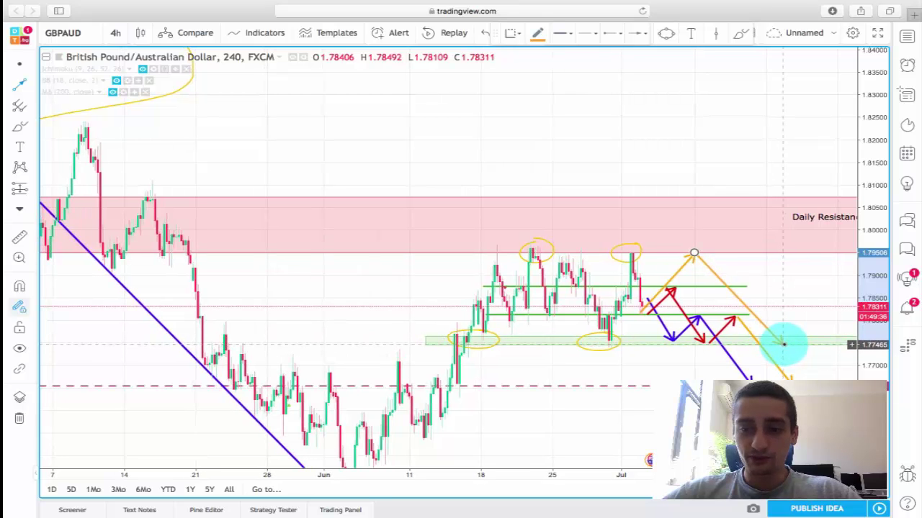
{"action": "scroll", "coordinate": [782, 344], "scroll_direction": "down", "scroll_amount": 1}
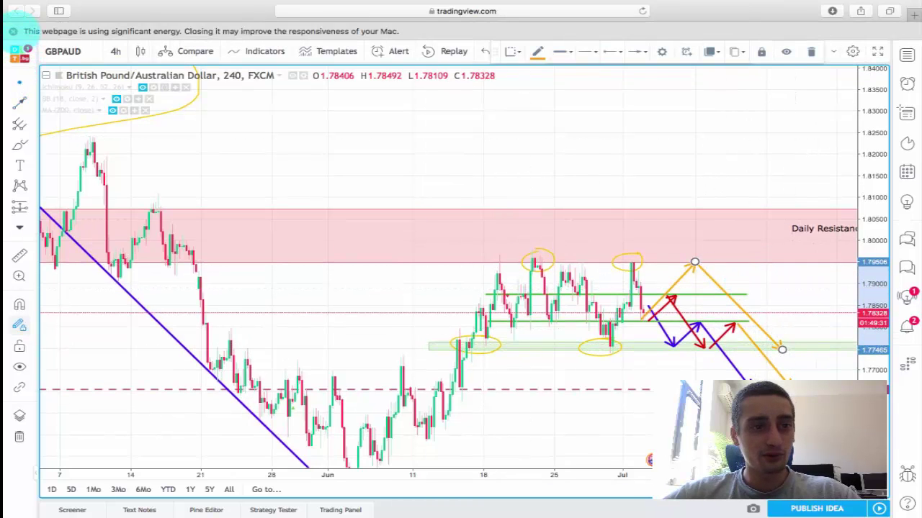
Step: Dismiss the browser's energy notice and examine the three projected price paths against the resistance area, support zone and Weekly Target line
{"action": "left_click", "coordinate": [13, 31]}
{"action": "scroll", "coordinate": [724, 159], "scroll_direction": "up", "scroll_amount": 3}
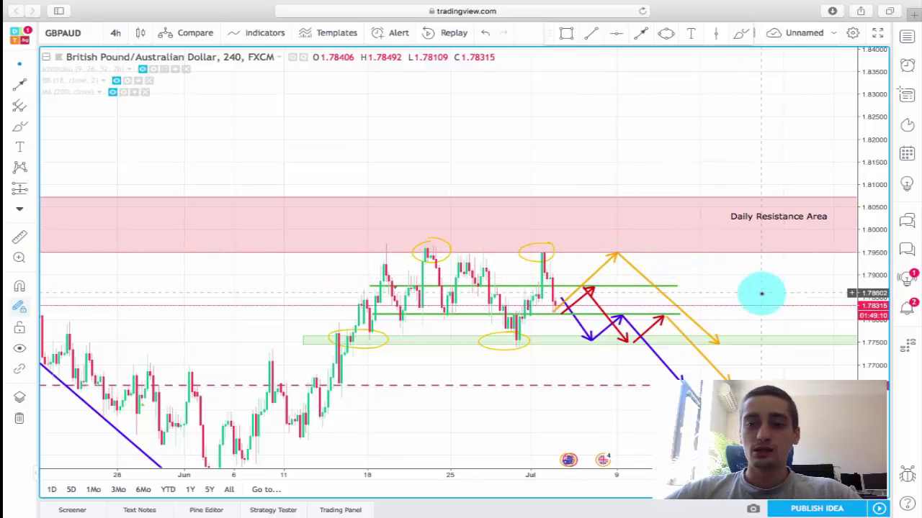
{"action": "left_click_drag", "start_coordinate": [757, 285], "coordinate": [738, 235]}
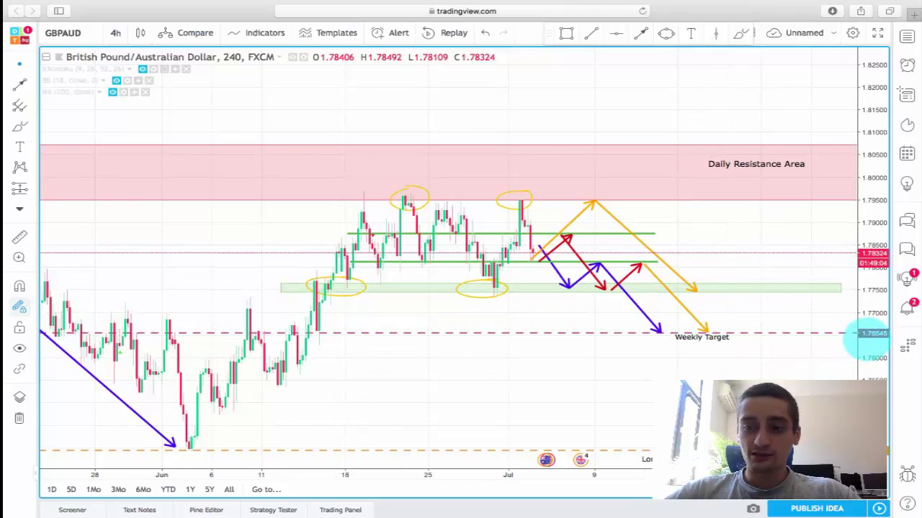
{"action": "scroll", "coordinate": [771, 346], "scroll_direction": "down", "scroll_amount": 3}
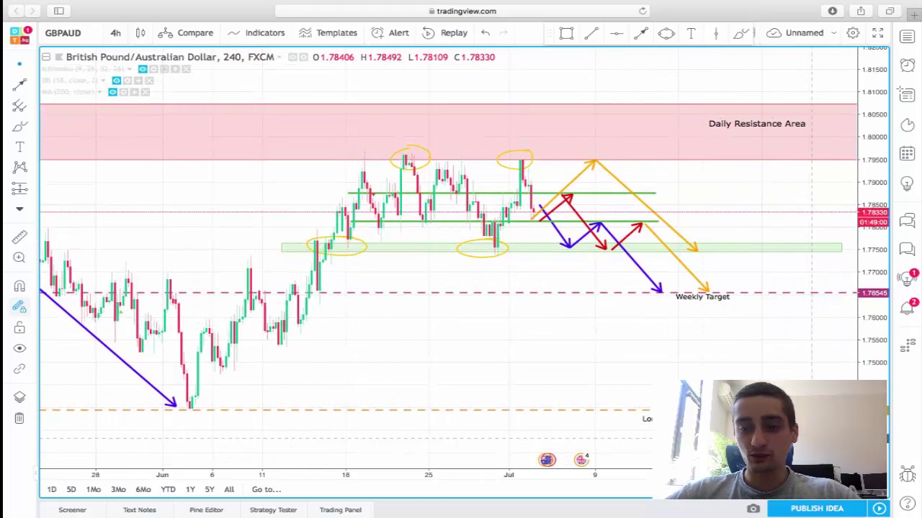
{"action": "left_click", "coordinate": [733, 372]}
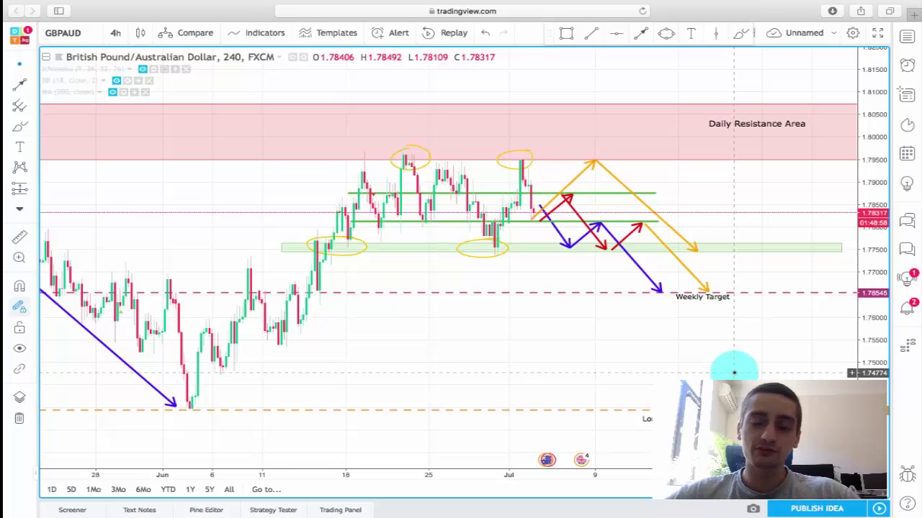
{"action": "left_click", "coordinate": [699, 358]}
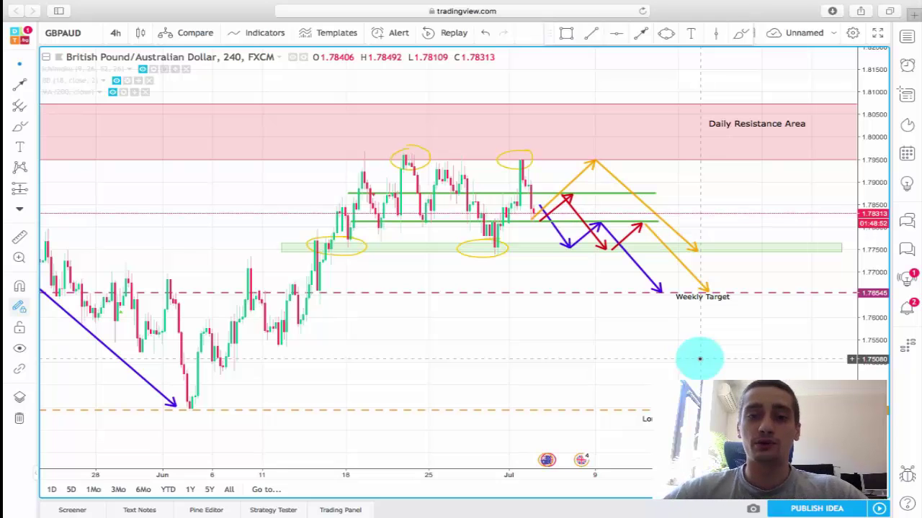
{"action": "scroll", "coordinate": [663, 267], "scroll_direction": "left", "scroll_amount": 3}
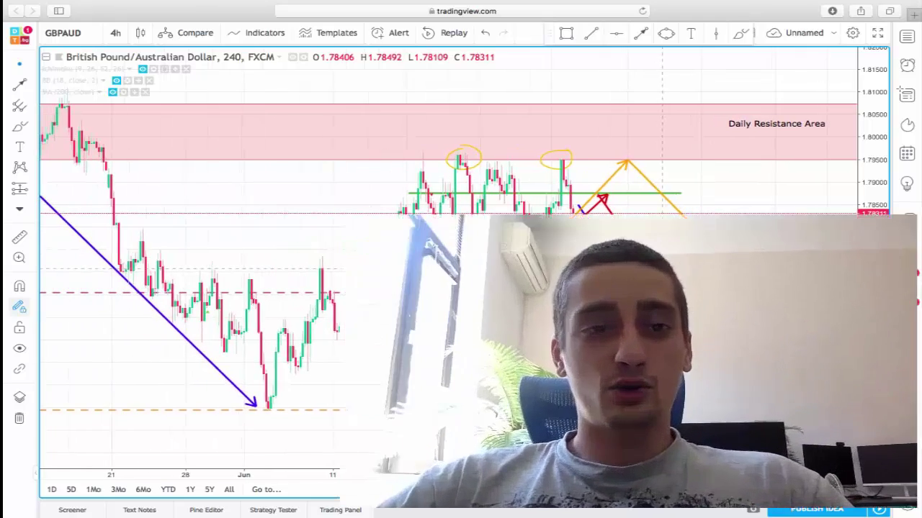